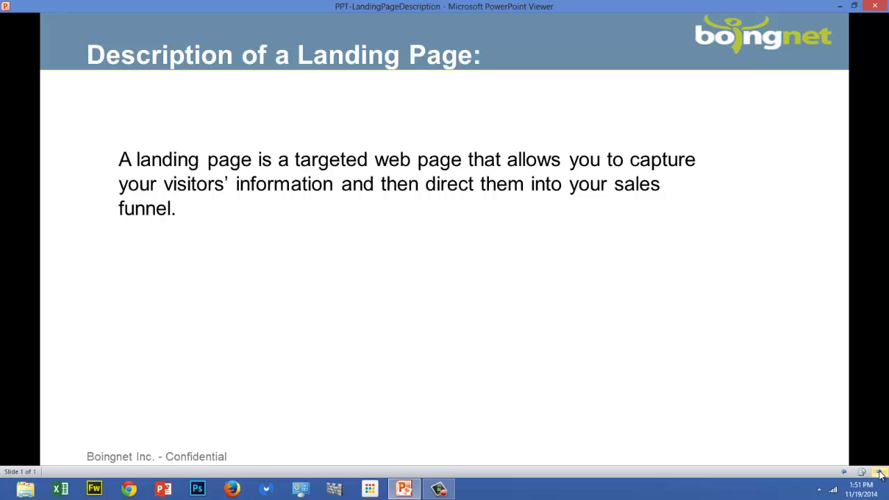
key(Right)
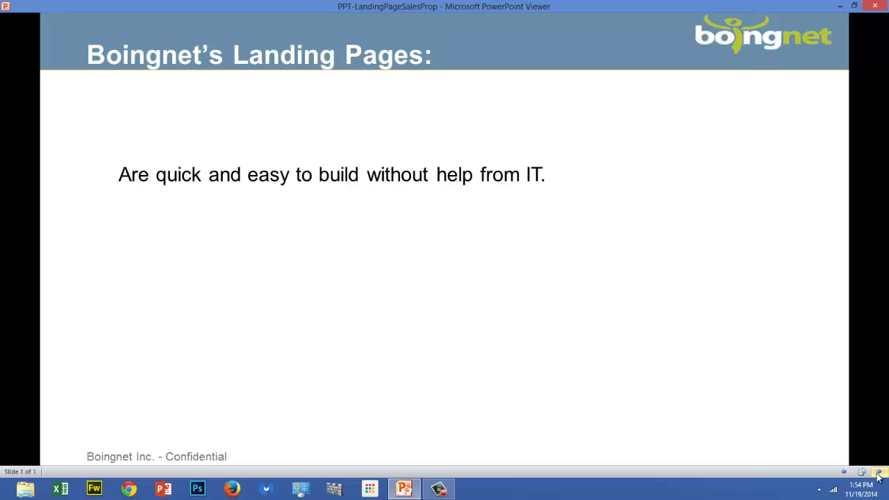
click(878, 475)
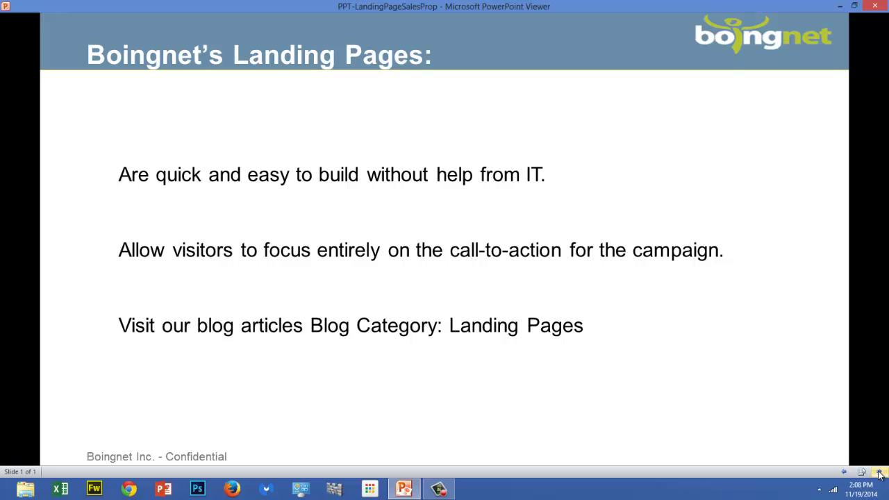
click(879, 473)
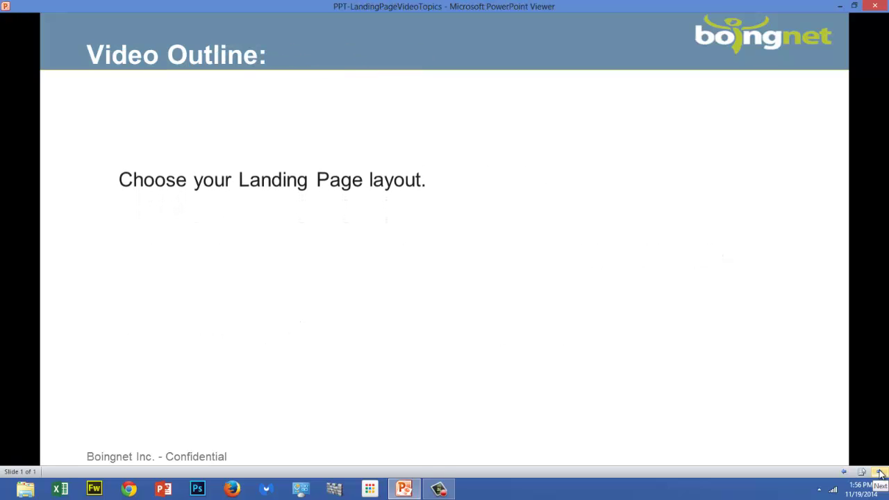
click(879, 473)
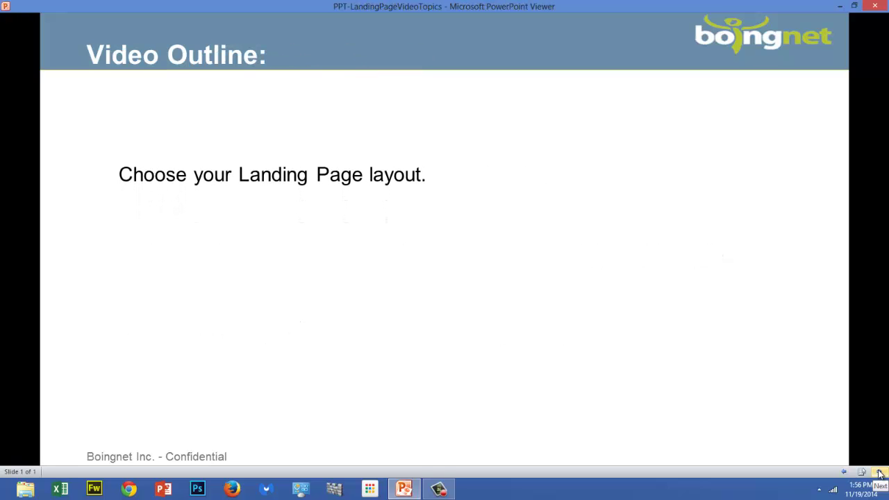
click(879, 473)
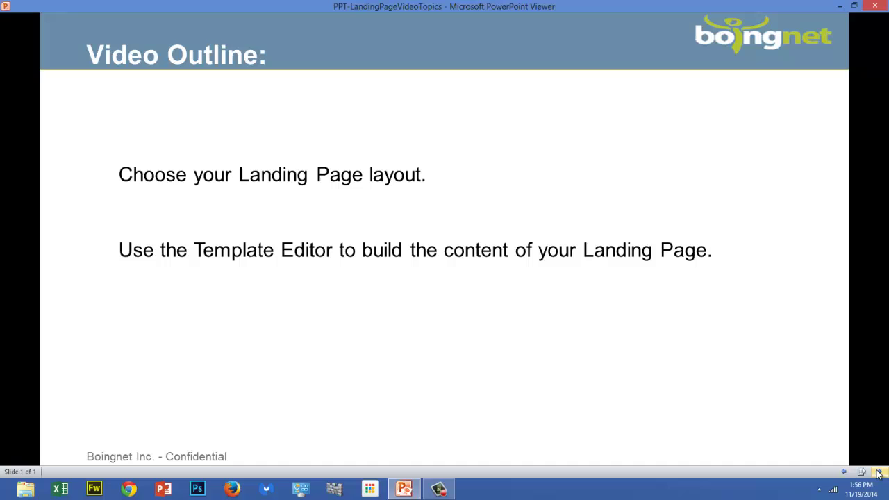
click(879, 473)
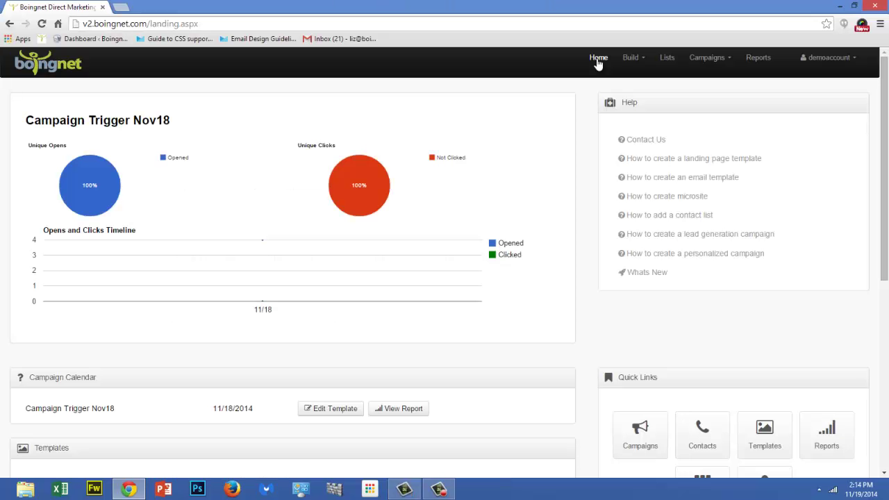
Step: Start a new landing page template with the Template Builder
click(645, 60)
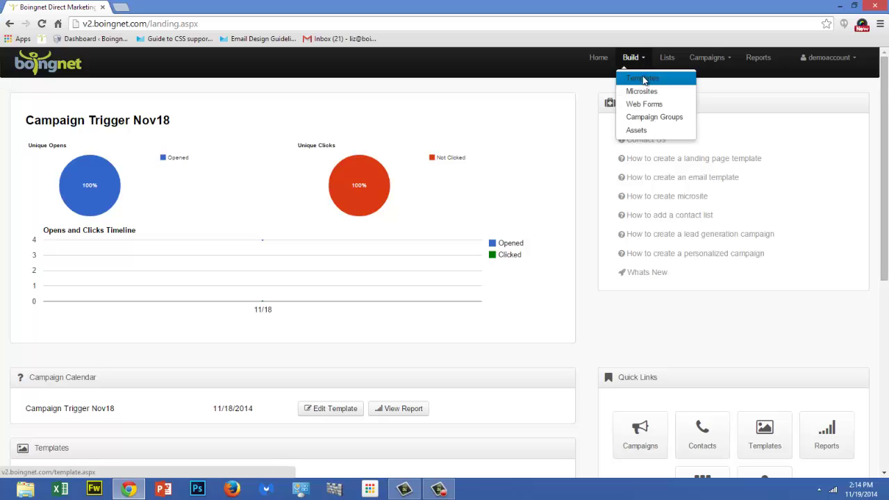
click(642, 78)
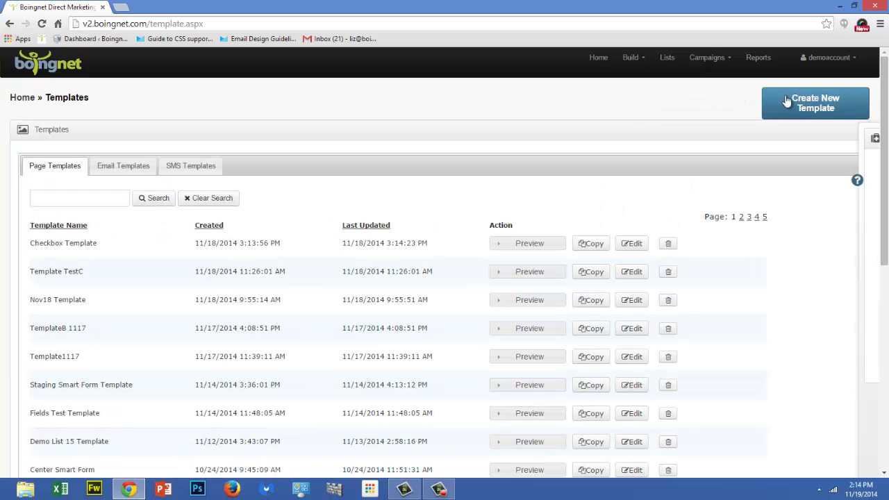
click(792, 105)
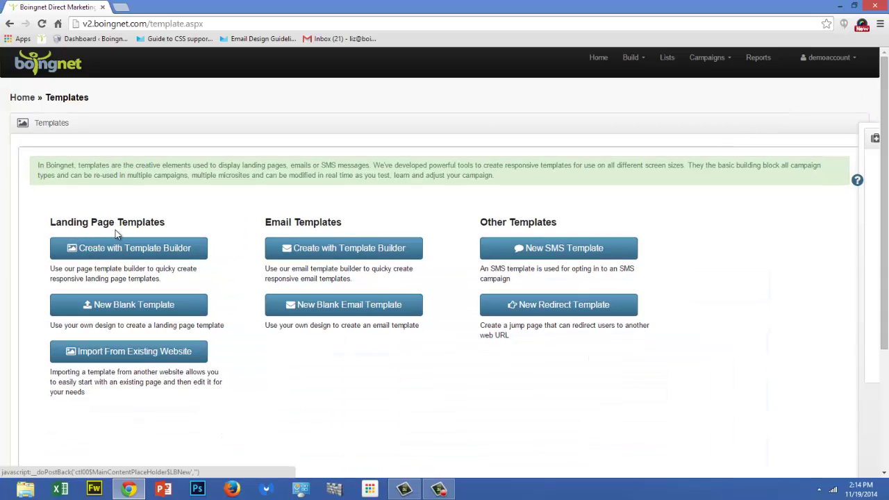
click(117, 251)
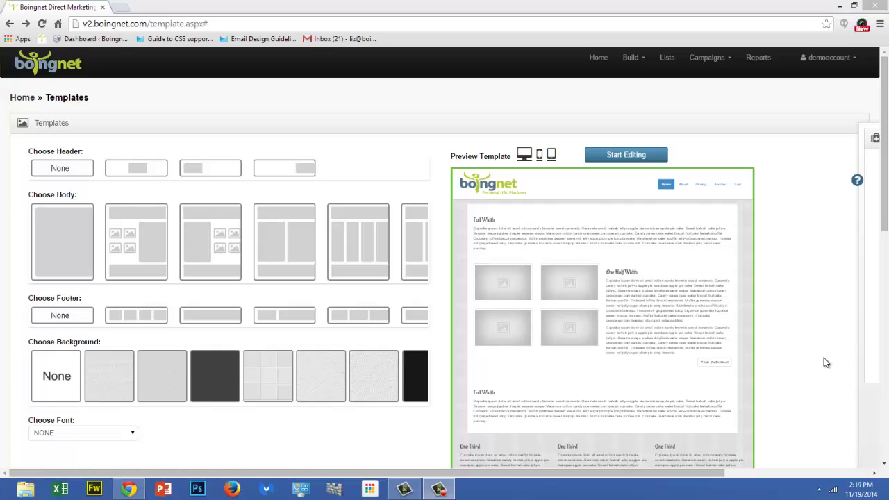
Step: Preview the template layout for phone, tablet and desktop, and start editing the template
click(543, 158)
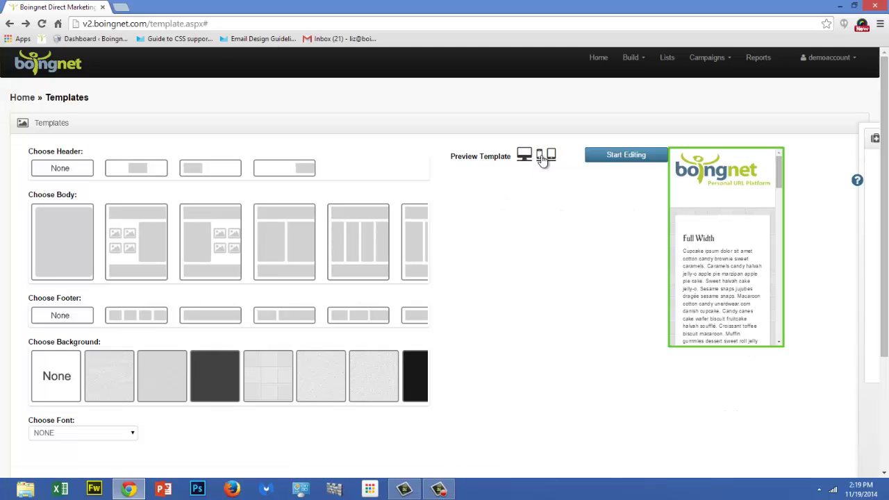
click(552, 157)
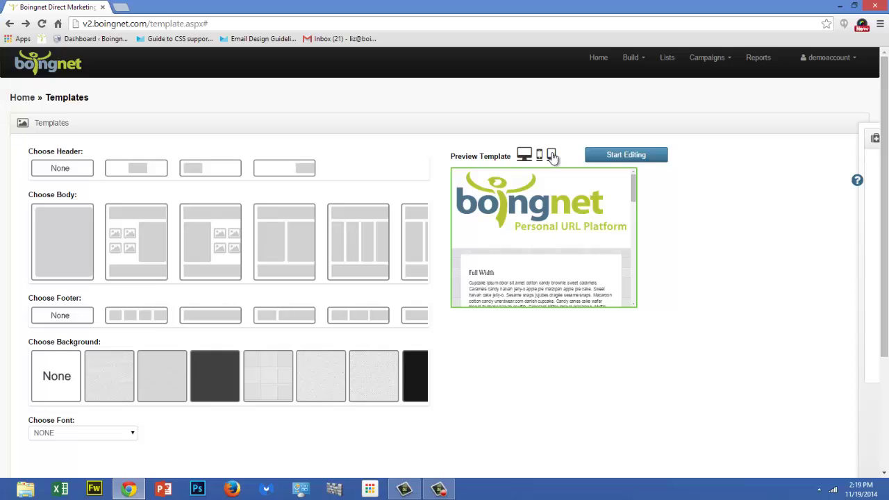
click(524, 156)
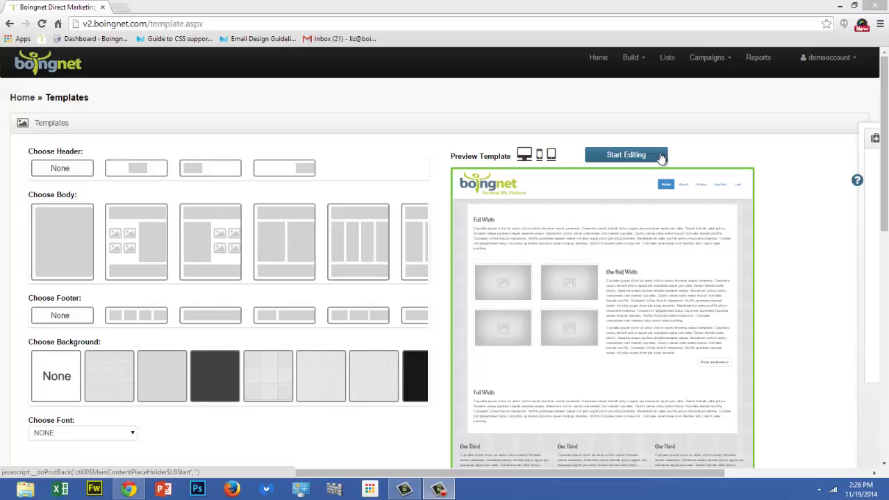
click(665, 154)
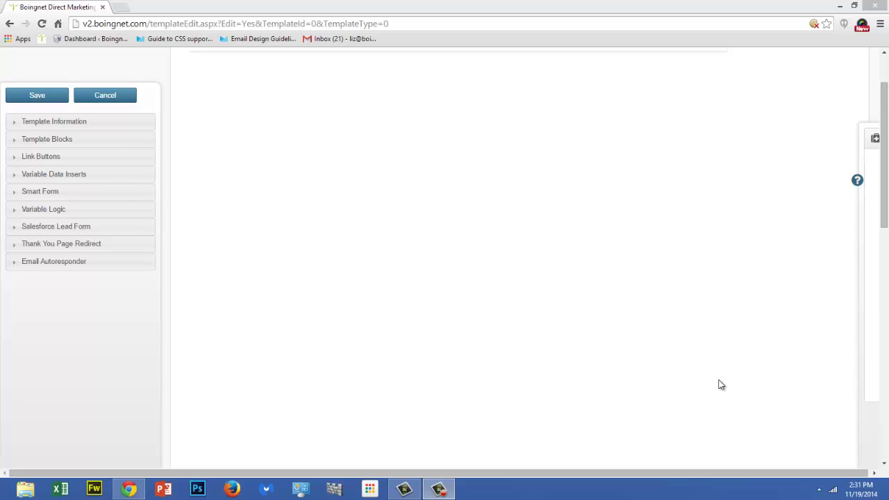
Step: Consult the editor's help article on inserting variable fields, then close it
click(867, 353)
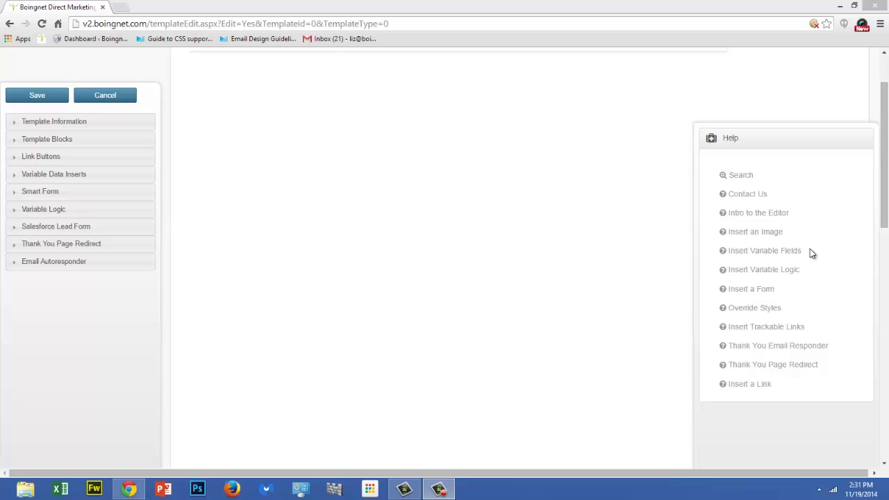
click(771, 257)
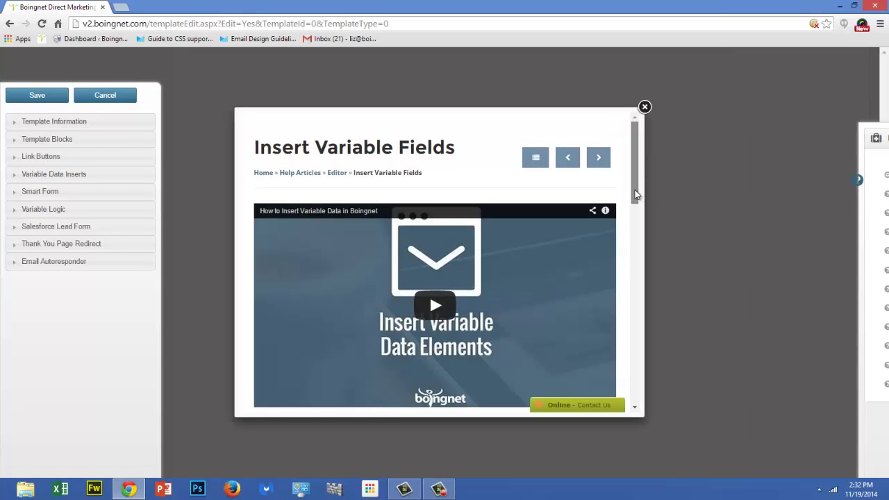
mouse_move(635, 189)
mouse_down()
mouse_move(631, 332)
mouse_move(639, 180)
mouse_up()
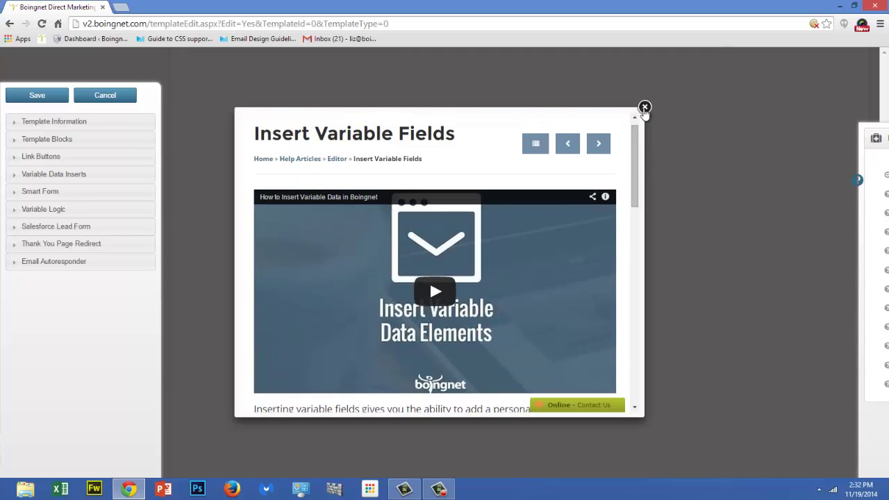
click(644, 108)
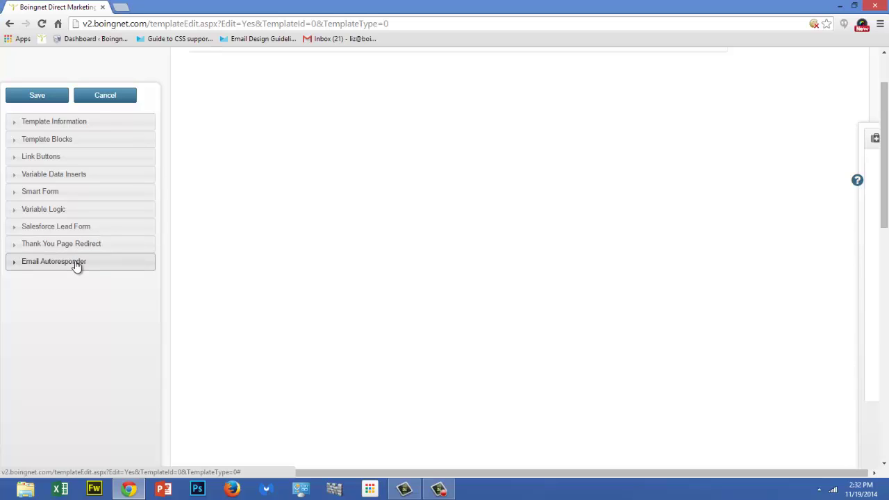
Step: Rename the new landing page template to Demo
click(73, 128)
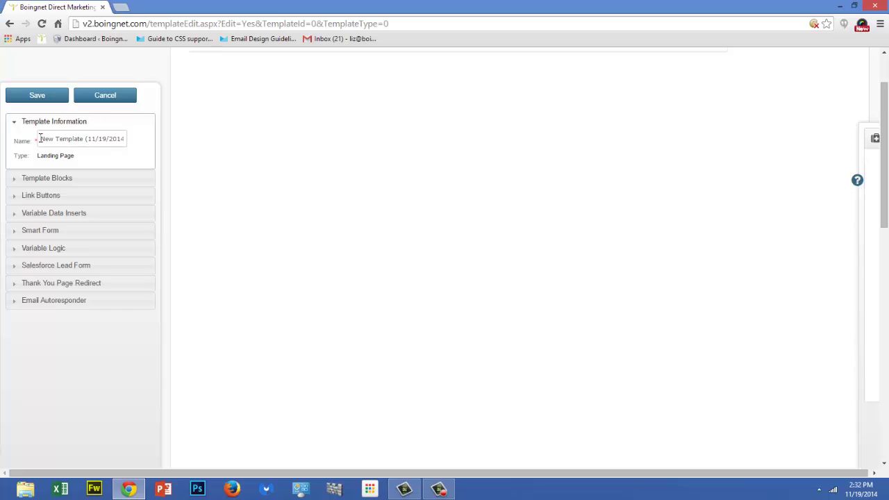
drag(39, 138, 153, 139)
key(BackSpace)
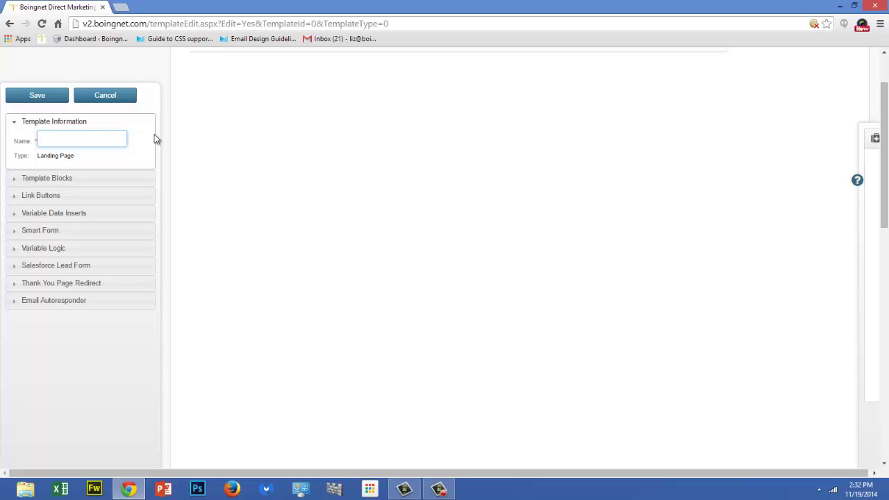
text(Demo)
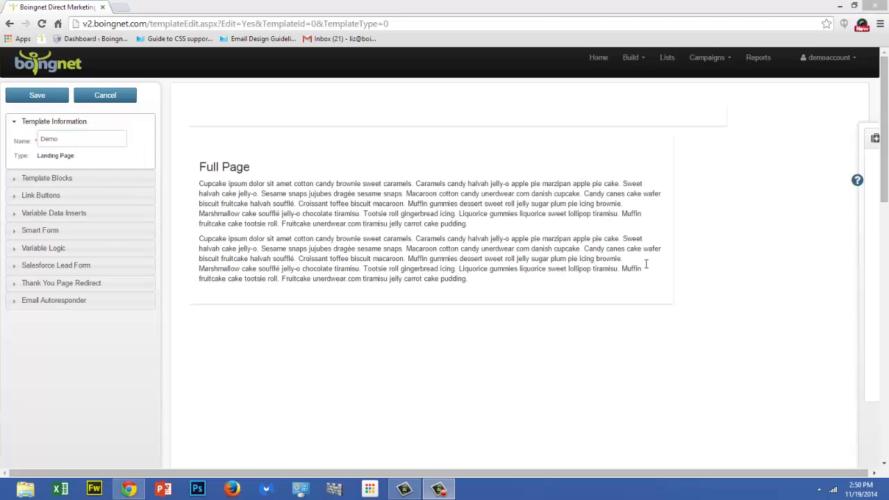
Step: Inspect the HTML source of the Full Page text block and close the source view
click(438, 166)
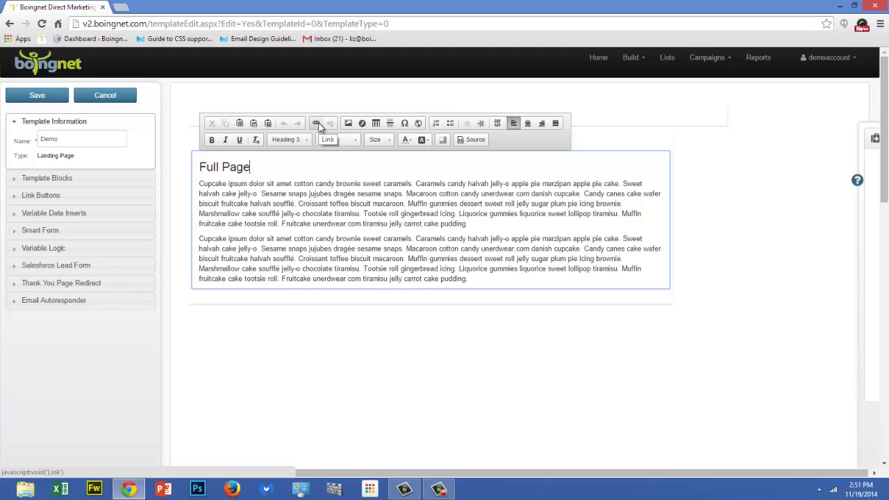
click(472, 141)
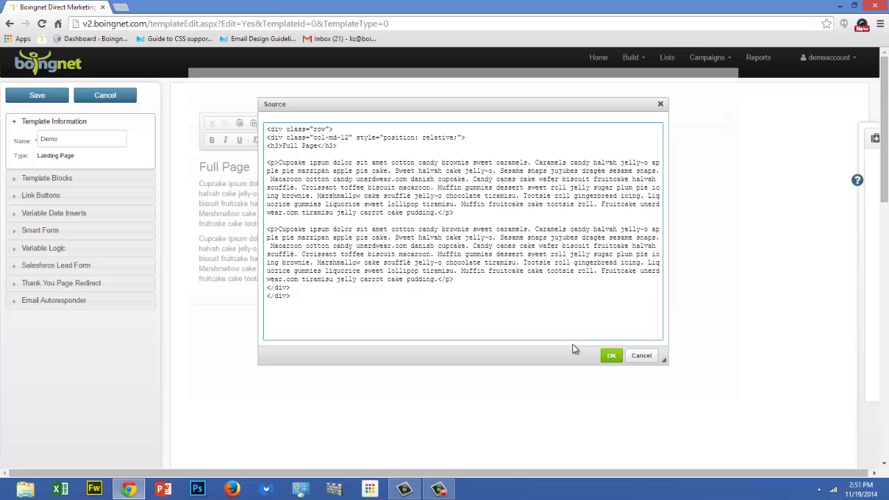
click(609, 357)
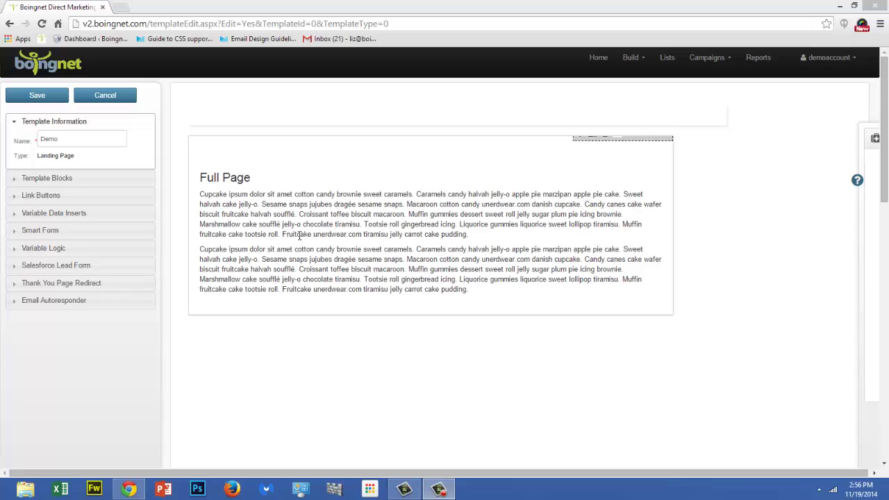
Step: Delete the Full Page heading and both placeholder paragraphs from the page body
click(203, 175)
drag(202, 175, 526, 298)
key(Delete)
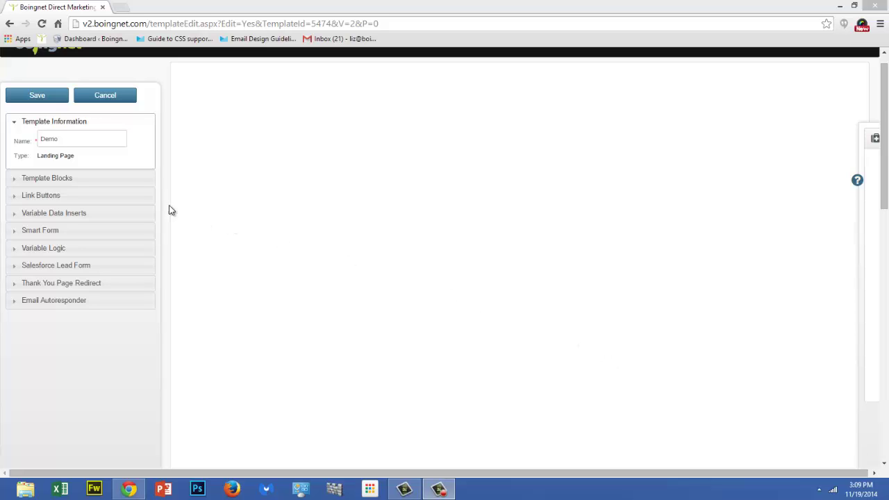
Step: Add a full-width template block with the blue background colour #3071D1
click(98, 182)
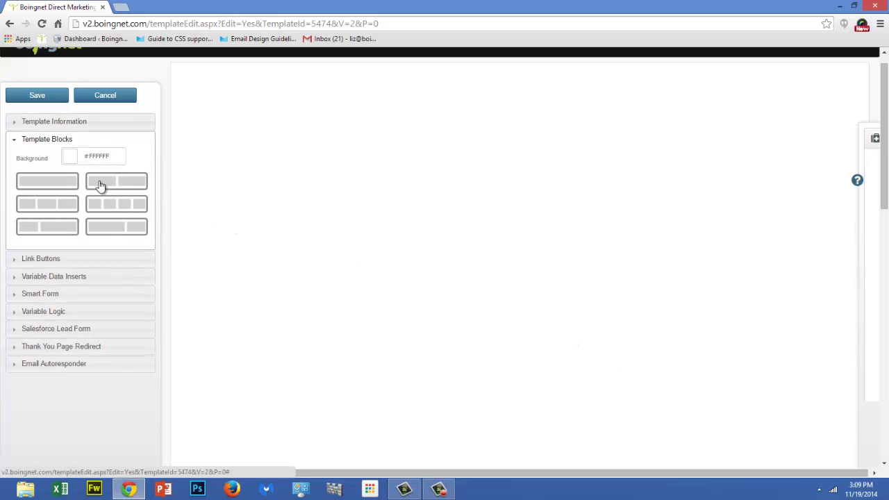
click(85, 155)
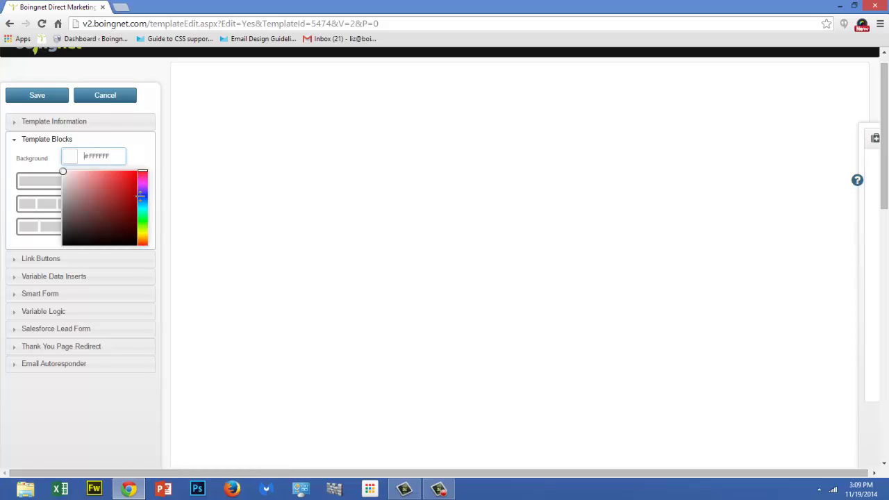
click(142, 200)
click(120, 184)
click(38, 186)
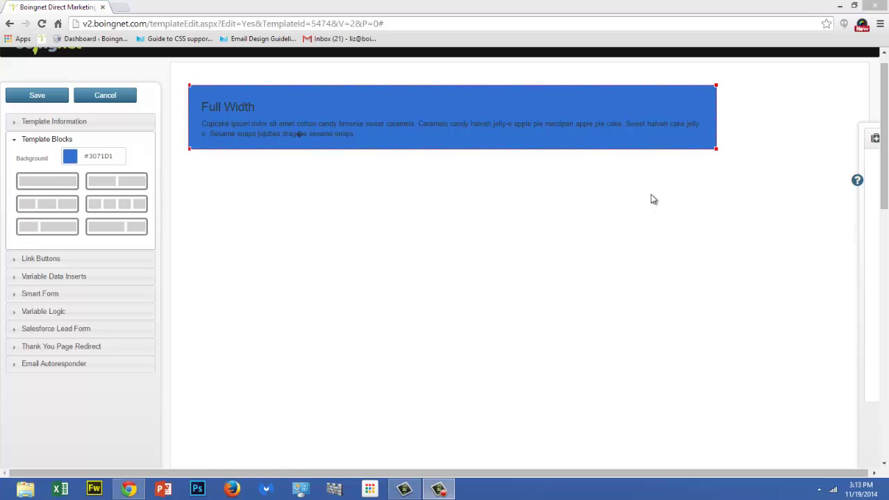
Step: Try moving the blue Full Width block lower on the page and resizing it
mouse_move(643, 123)
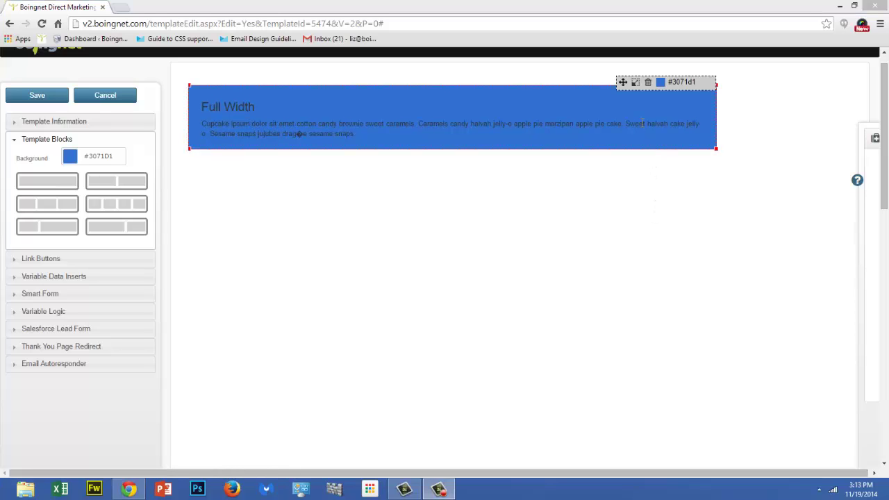
click(626, 89)
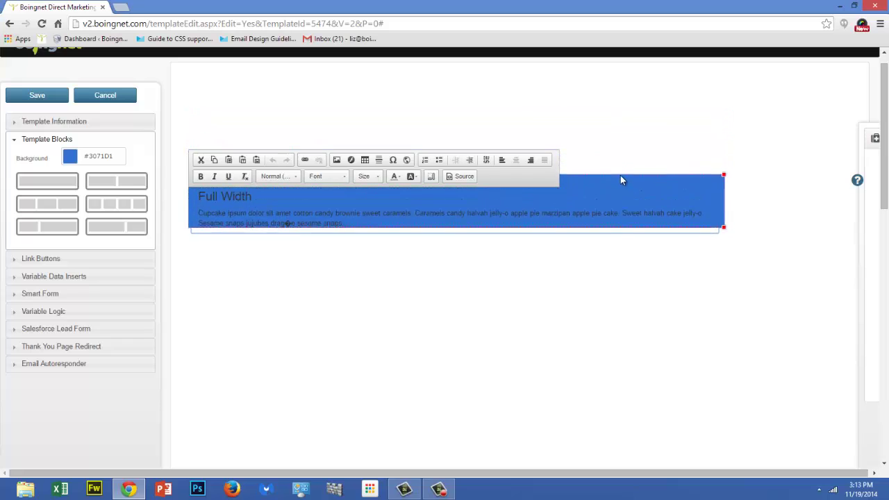
click(621, 194)
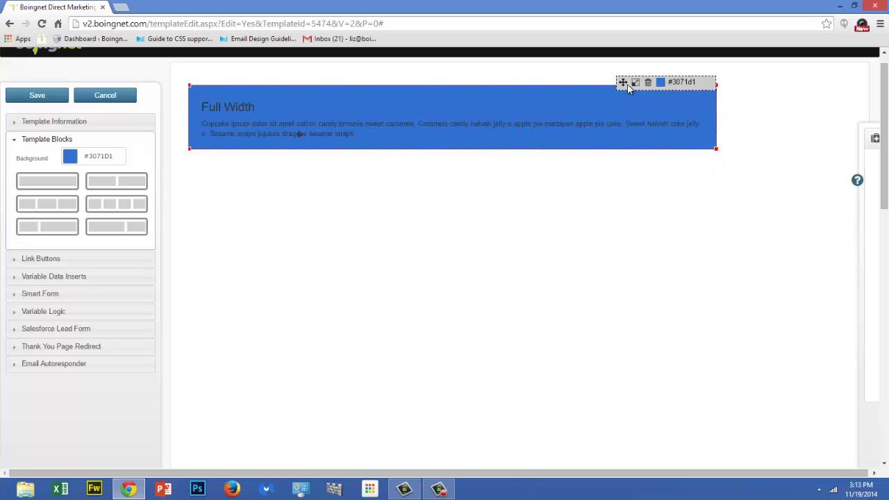
click(636, 82)
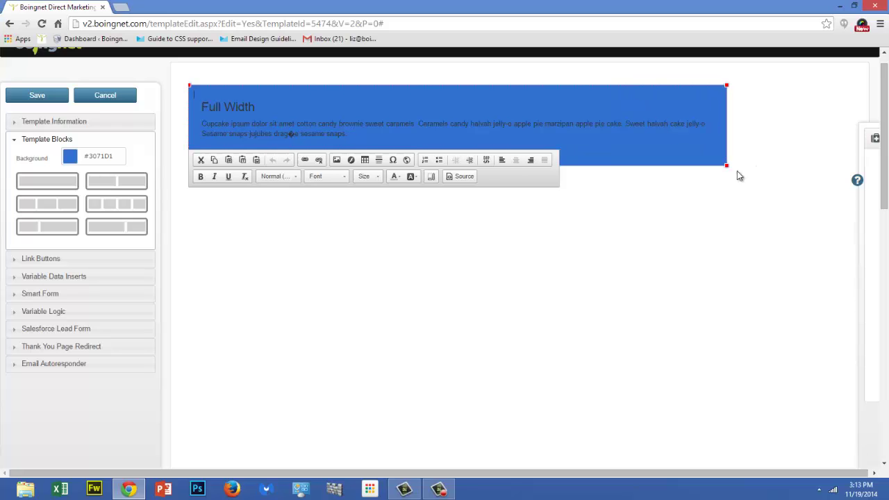
mouse_move(728, 167)
mouse_down()
mouse_move(583, 221)
mouse_move(674, 200)
mouse_move(731, 174)
mouse_move(728, 166)
mouse_up()
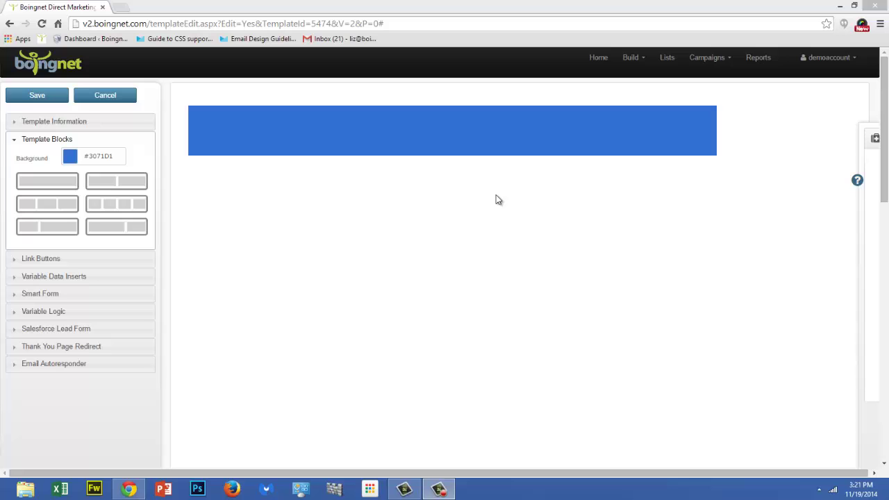
Step: Add the heading "Welcome to Boingnet!" to the blue block in bold white text at size 36
click(459, 142)
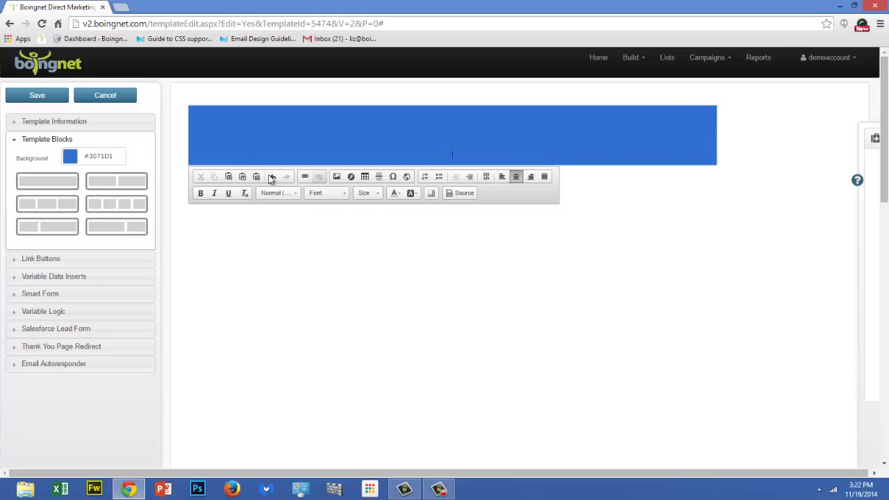
click(200, 194)
click(378, 192)
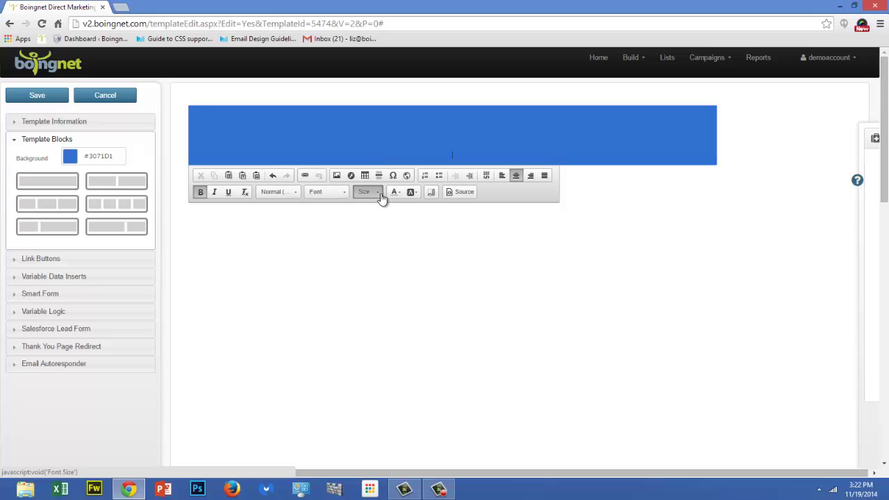
click(369, 257)
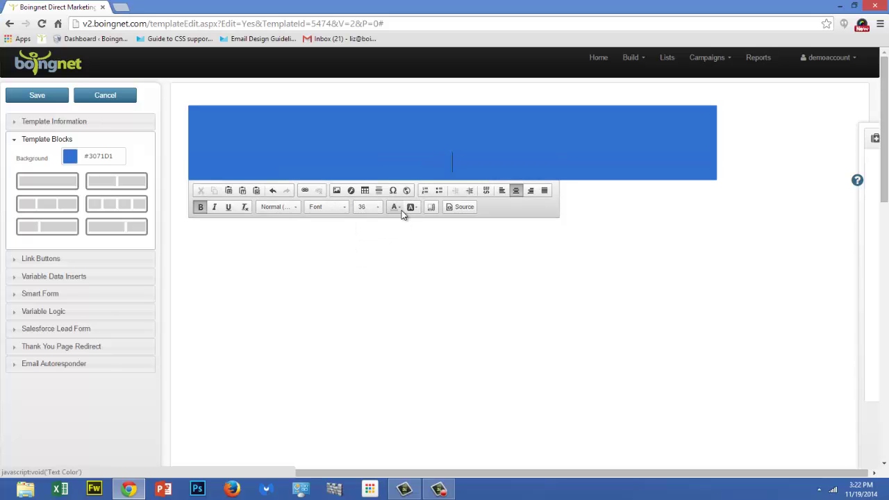
click(395, 207)
click(462, 264)
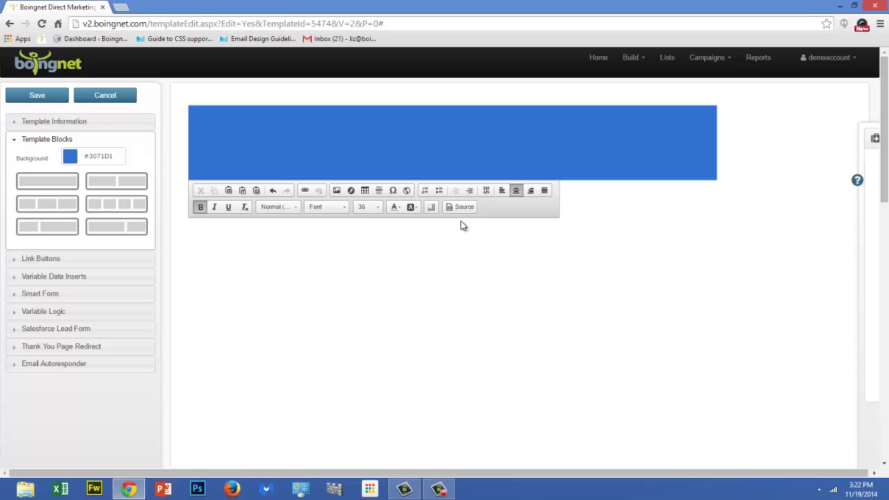
text(Welcome to Boingnet)
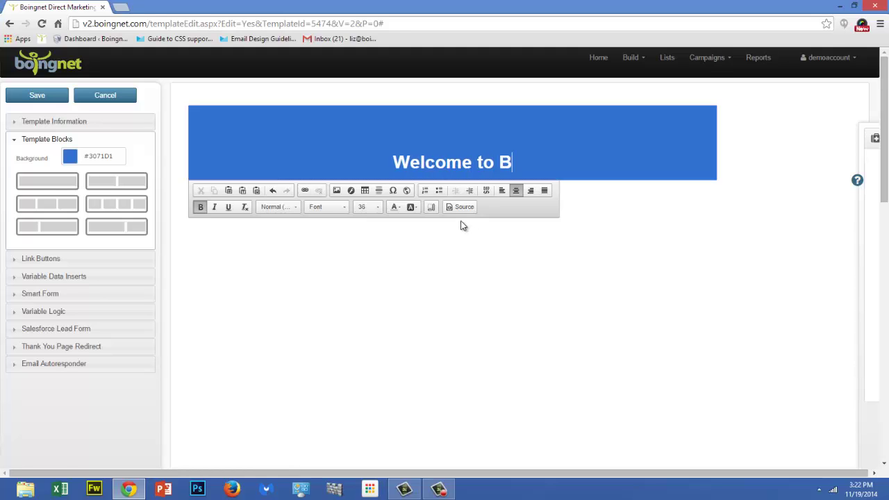
text(!)
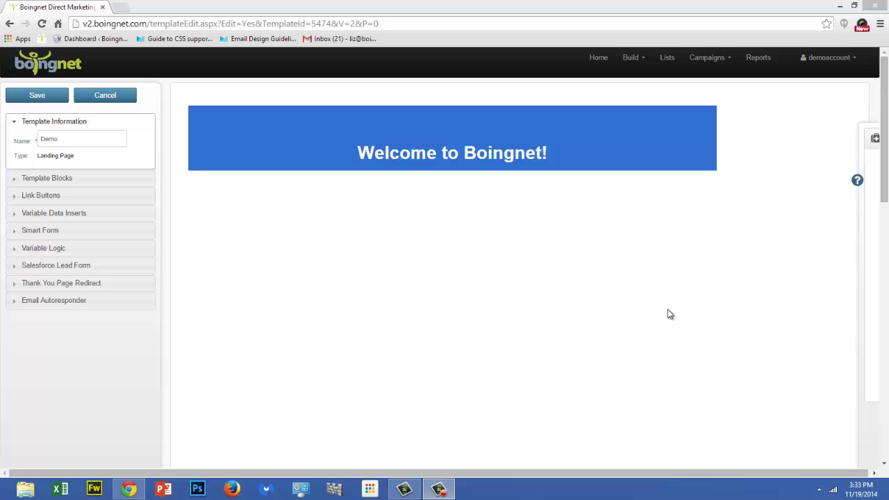
Step: Insert the server image newlogo300_117.png above the heading in the blue block
mouse_move(867, 292)
click(452, 133)
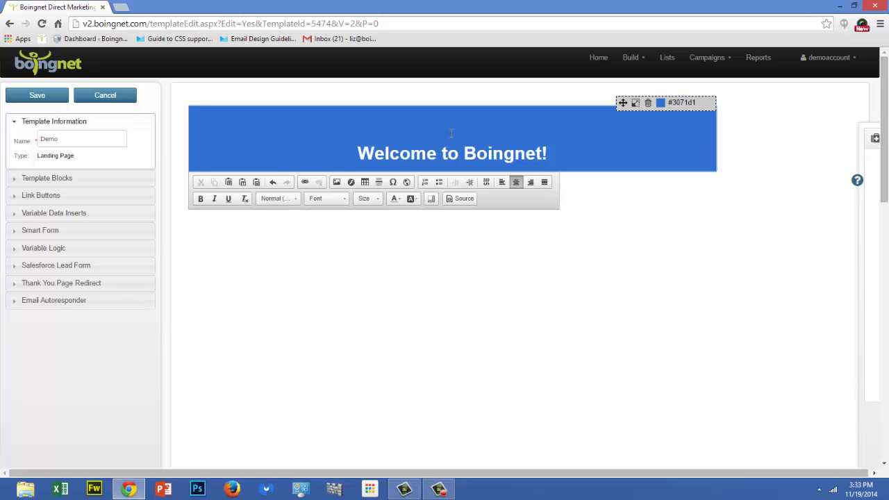
click(339, 184)
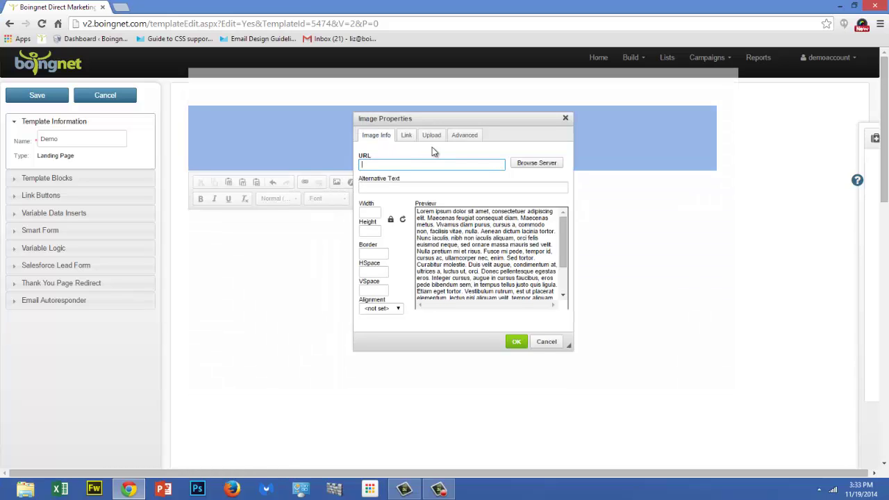
click(536, 167)
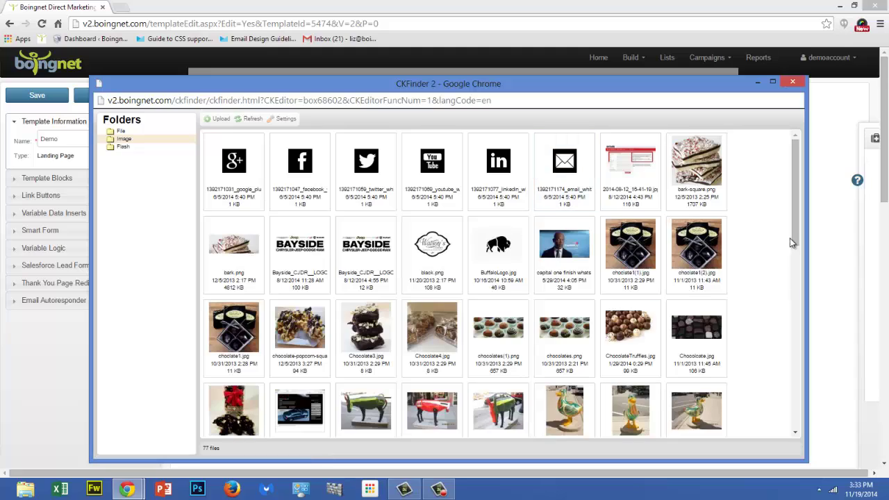
drag(794, 238, 767, 438)
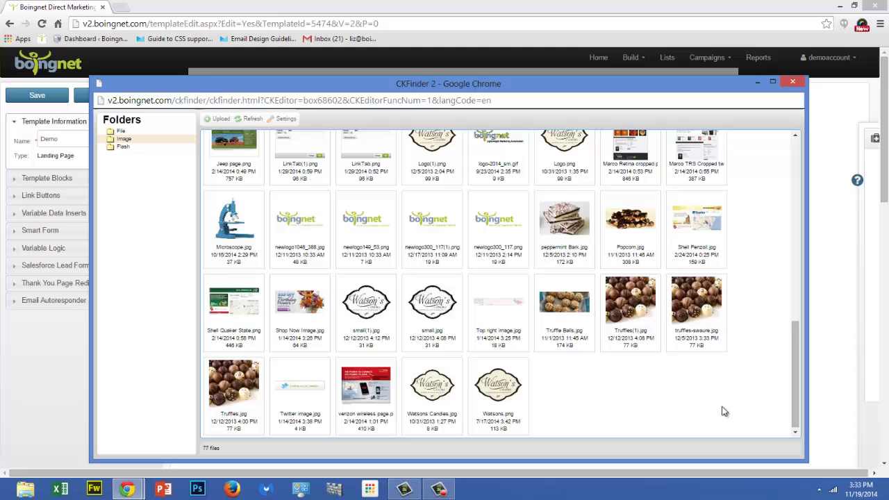
double_click(492, 233)
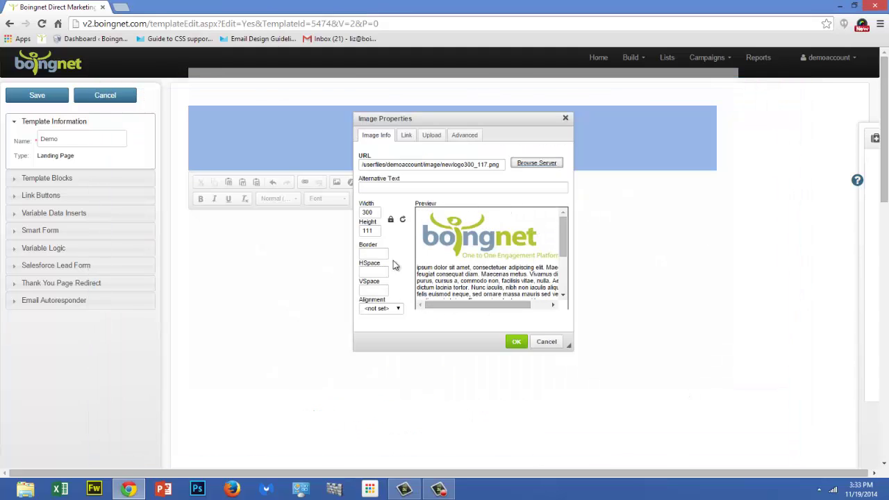
click(516, 343)
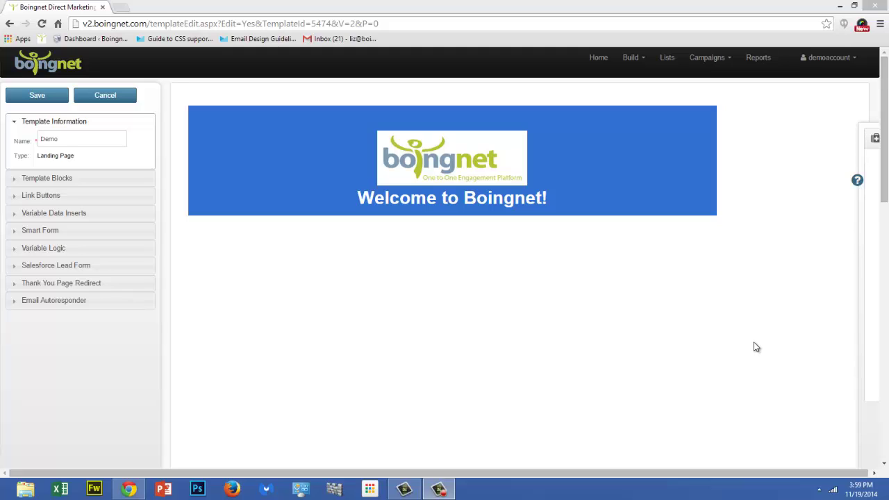
Step: Add the line "Click Here to Learn More" below the Welcome to Boingnet! heading, separated by a blank line
click(560, 200)
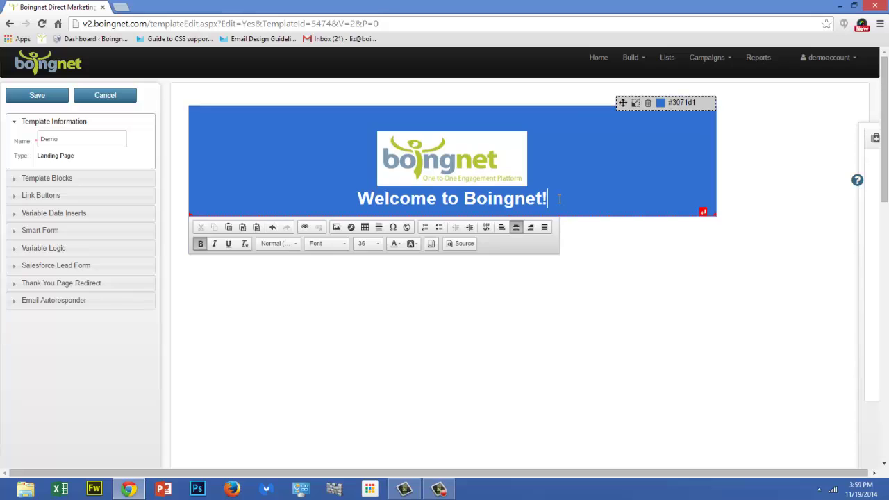
key(Return)
key(Return)
text(Cli)
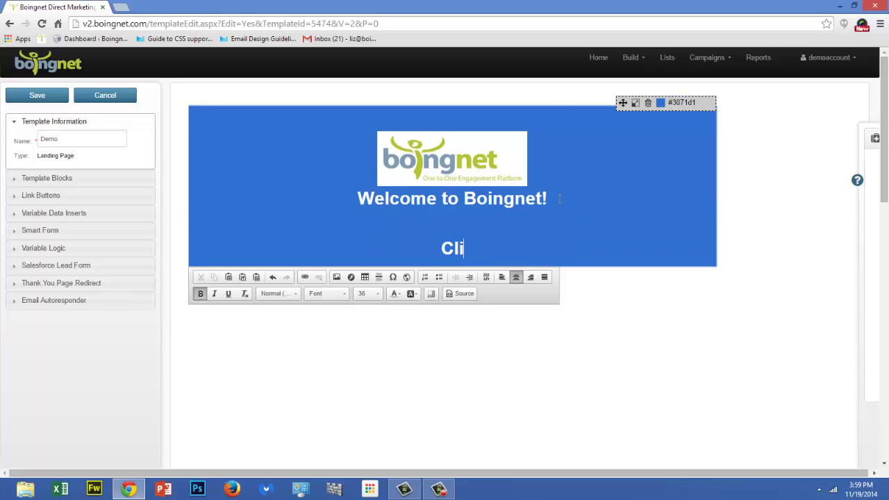
text(ck Here to Le)
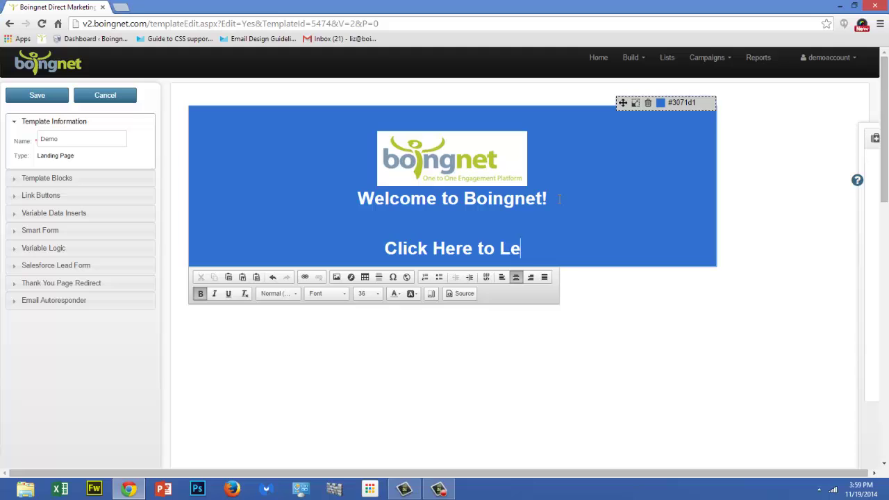
text(arn More)
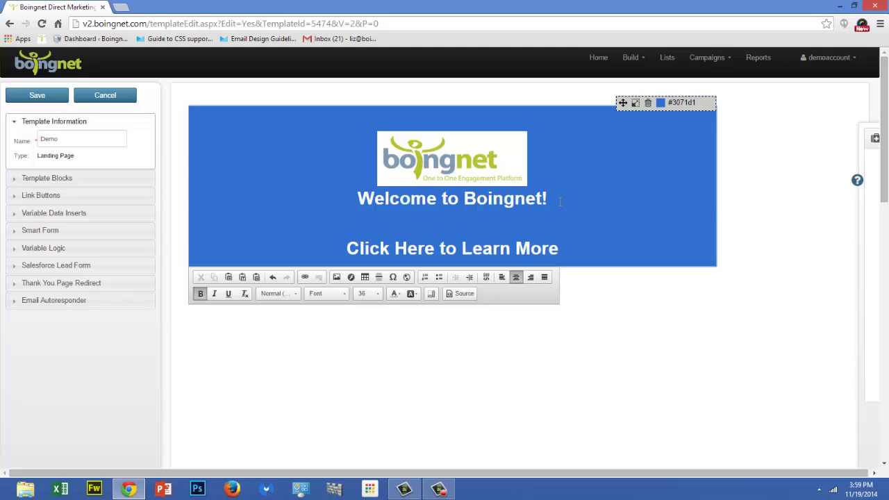
key(ctrl+shift+Left)
click(307, 276)
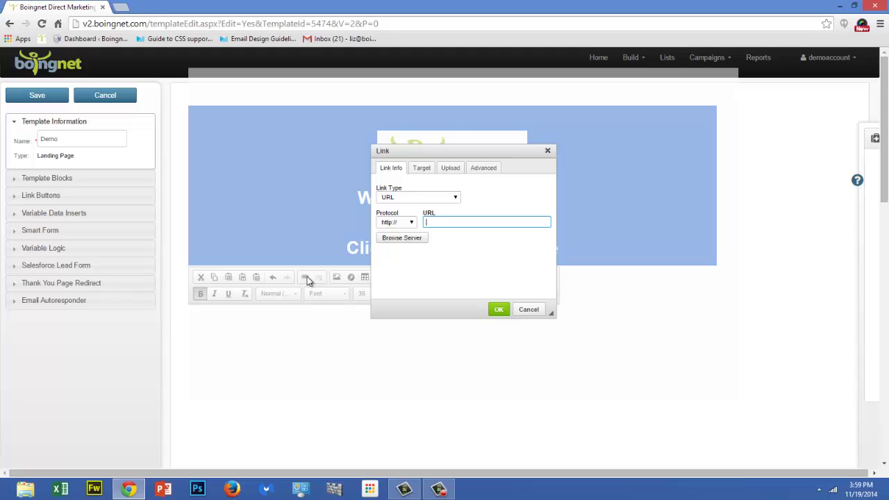
text(www.boingnet.com)
click(498, 312)
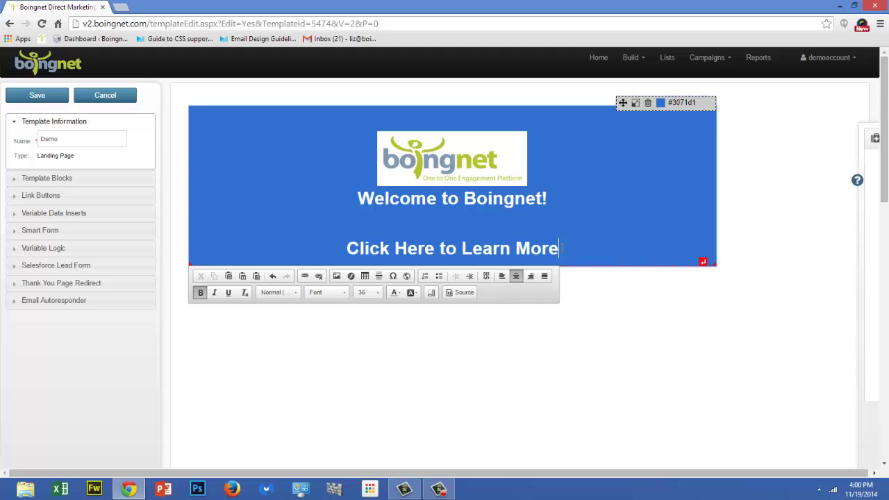
Step: Remove the link from the "Click Here to Learn More" text
drag(560, 248, 344, 250)
click(319, 277)
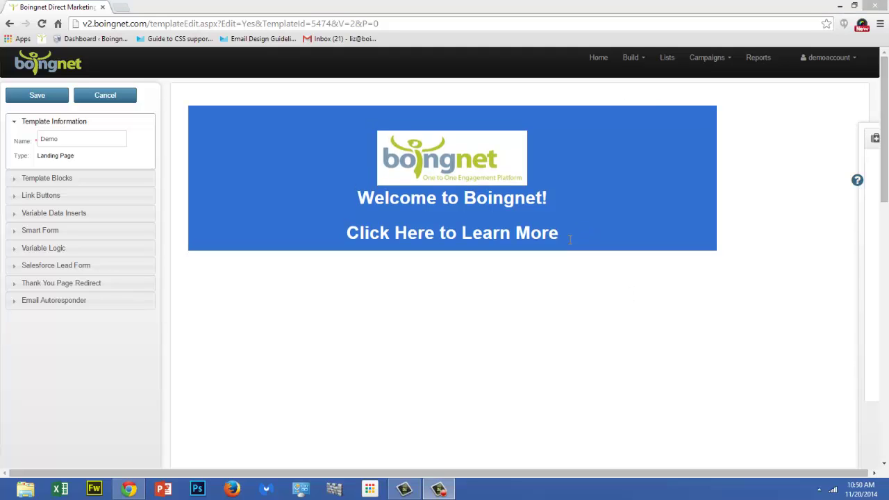
Step: Add a new line below "Click Here to Learn More" and set the link button's text to "Register Today"
click(569, 236)
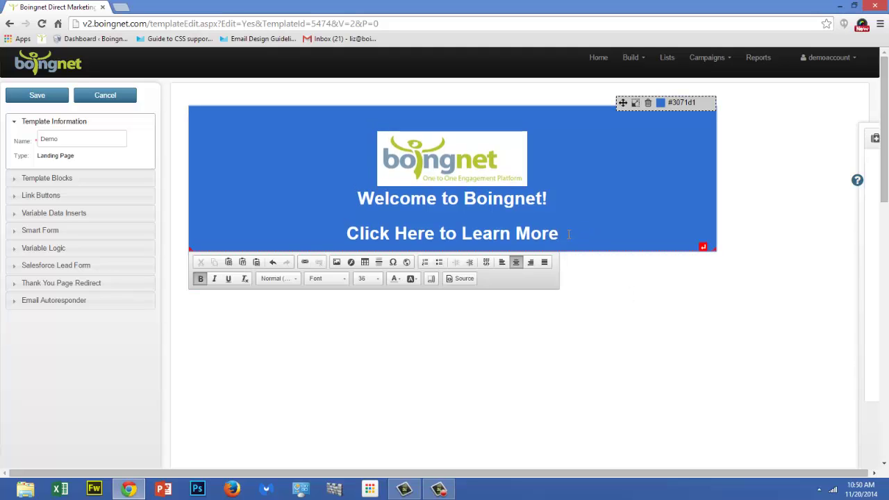
key(Return)
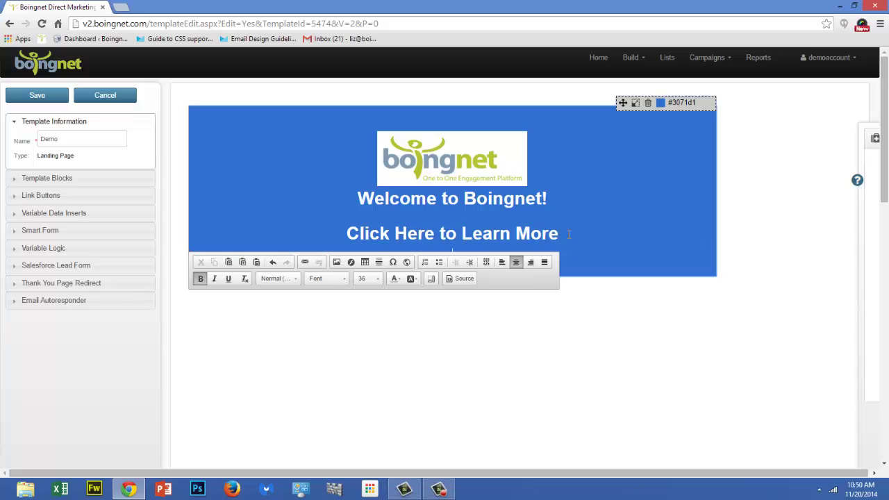
click(55, 201)
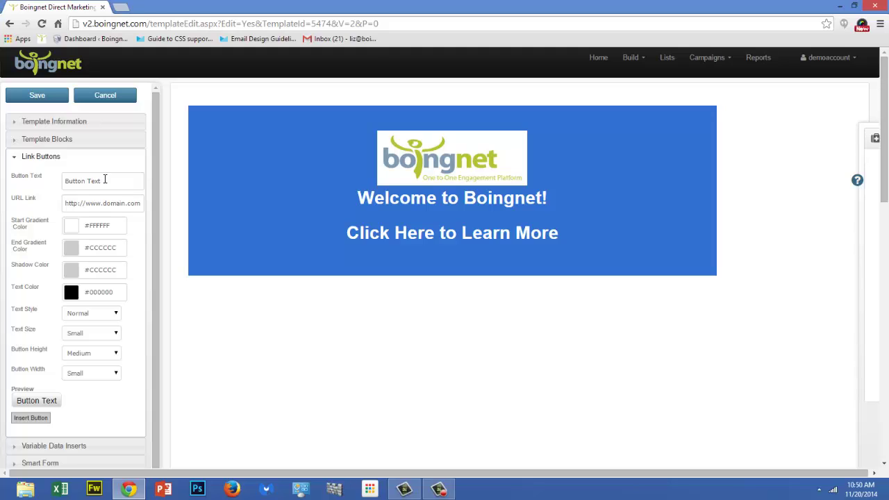
click(104, 179)
key(ctrl+a)
key(BackSpace)
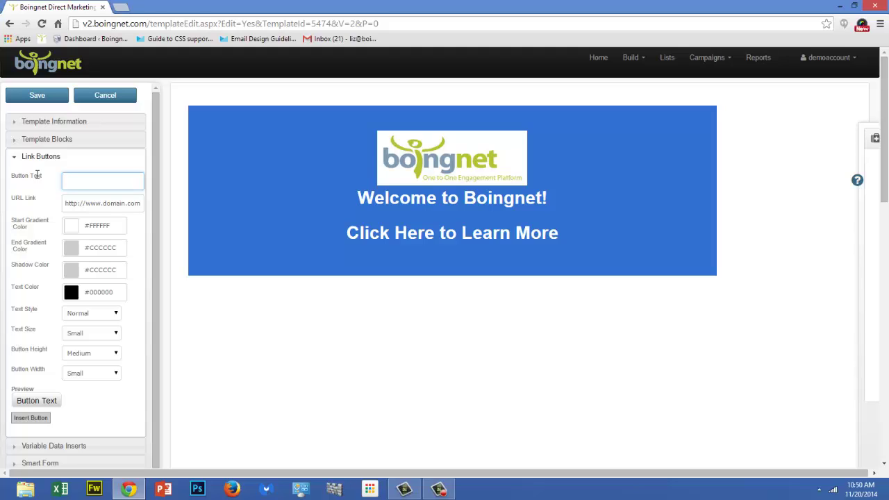
text(Register To)
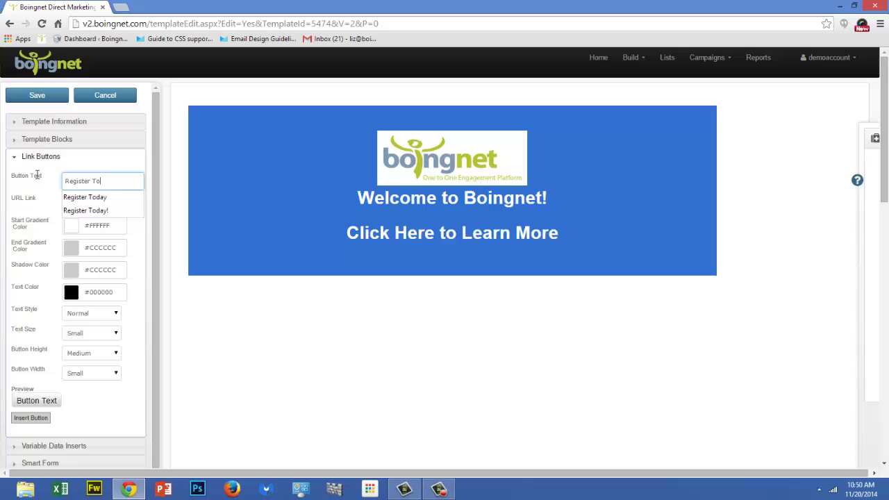
text(day)
key(Tab)
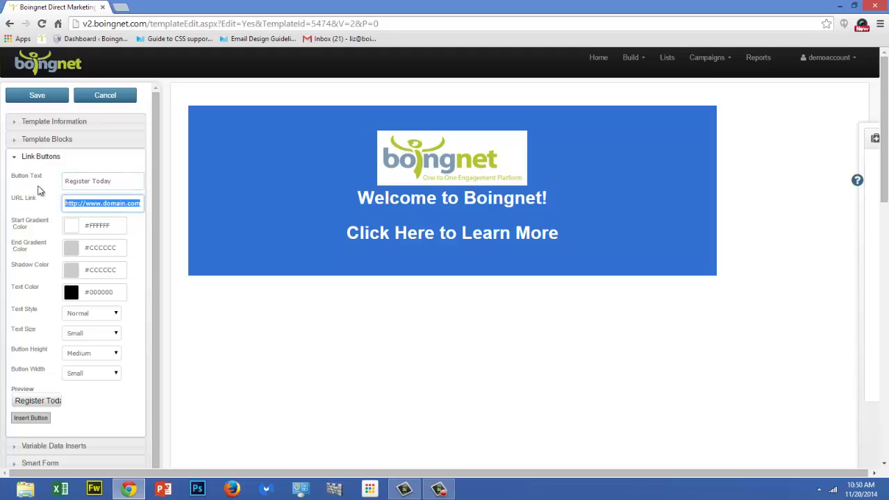
click(64, 201)
key(BackSpace)
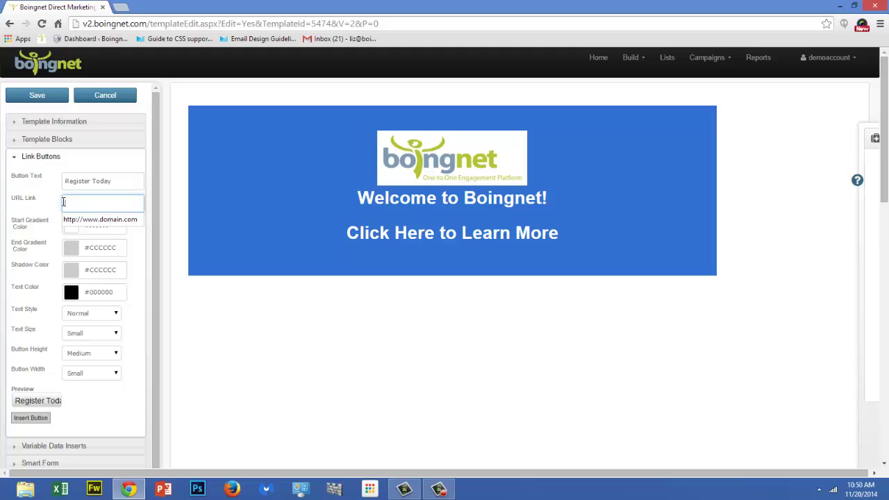
text(http://www.boingnet.co)
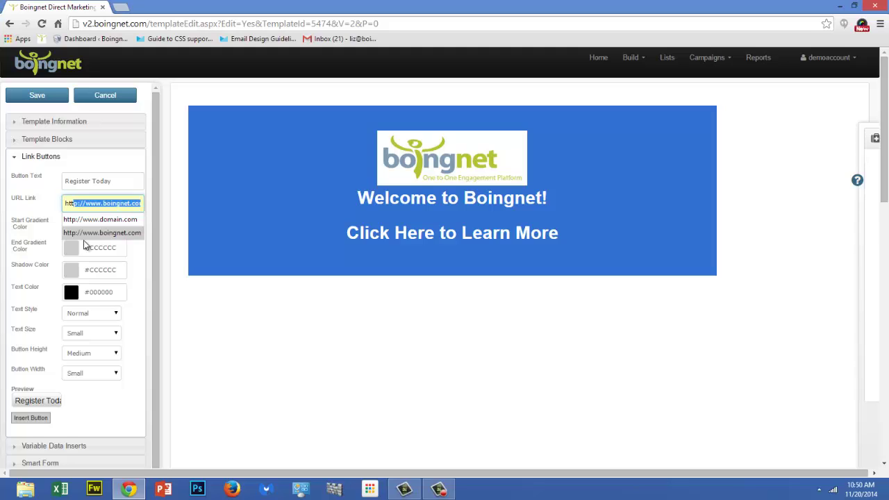
click(89, 235)
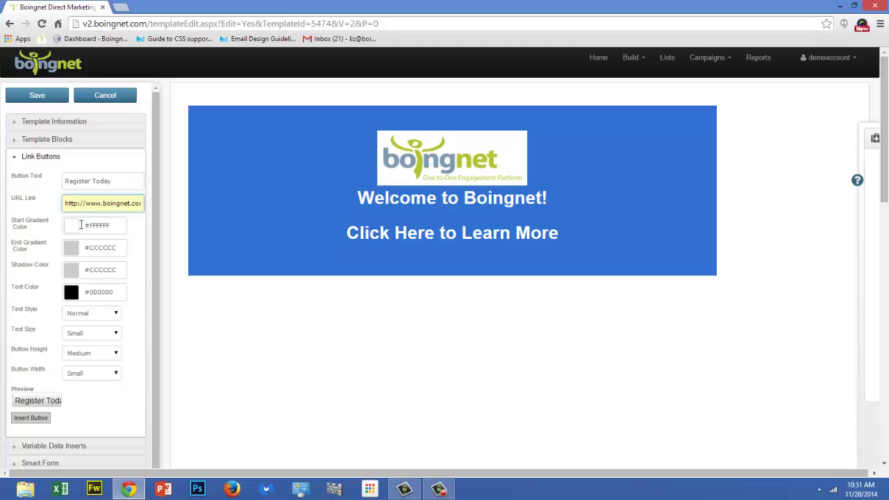
Step: Set the button's start gradient colour to orange #EB7D23 and its end gradient colour to dark orange #B34B17
click(82, 225)
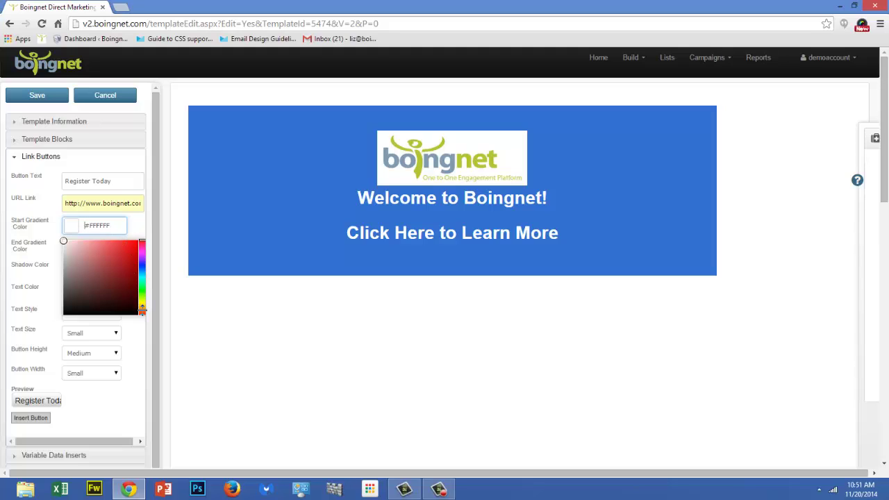
click(142, 309)
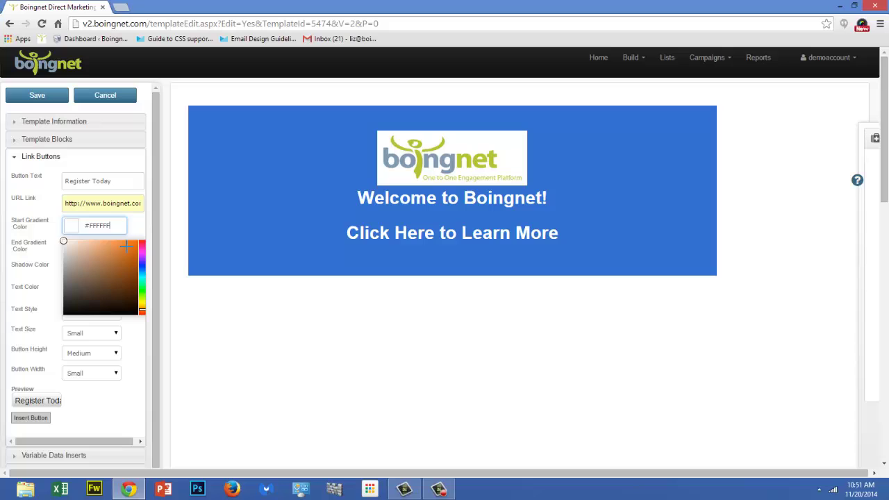
click(127, 247)
click(53, 241)
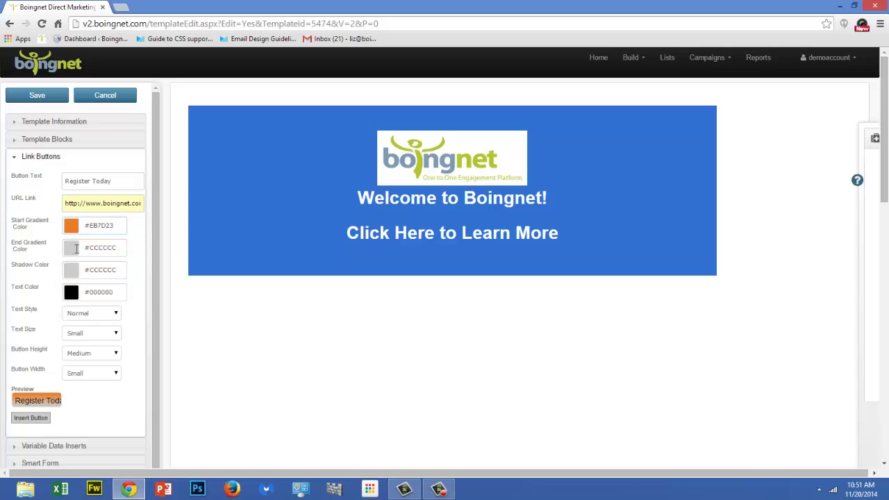
click(82, 247)
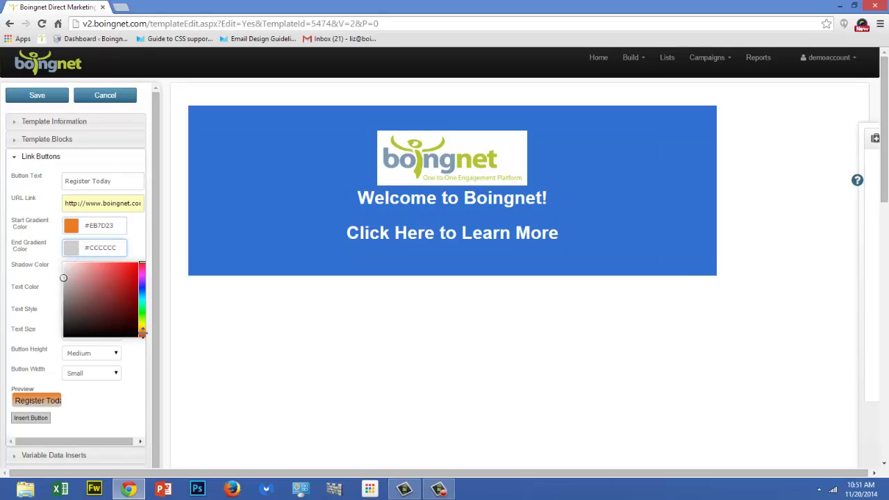
click(142, 331)
click(128, 286)
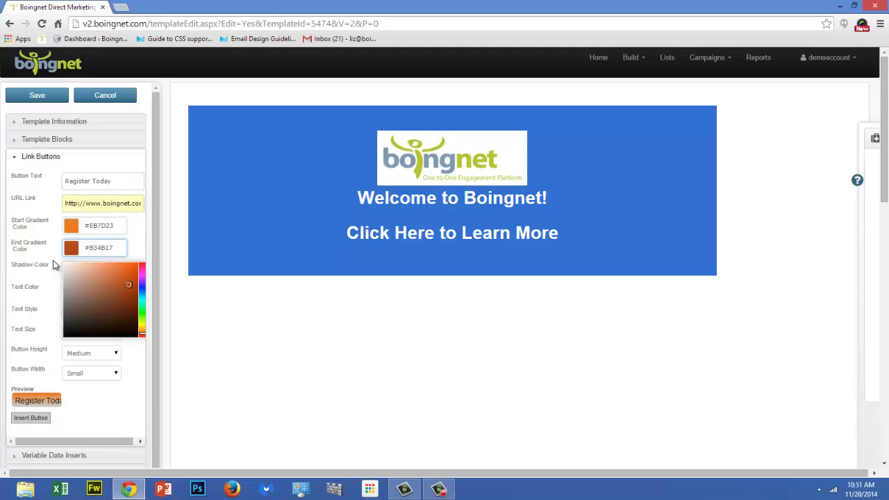
click(51, 265)
Step: Set the button's shadow colour to brown #874611
click(84, 270)
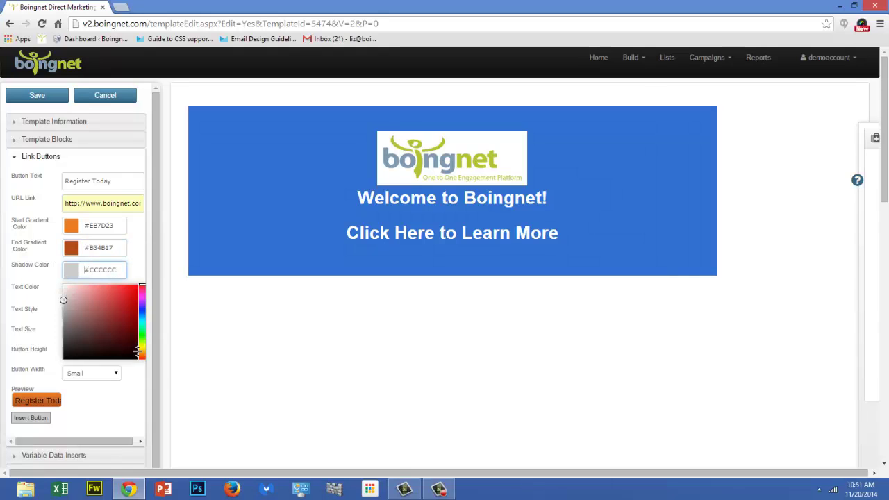
click(128, 320)
click(61, 288)
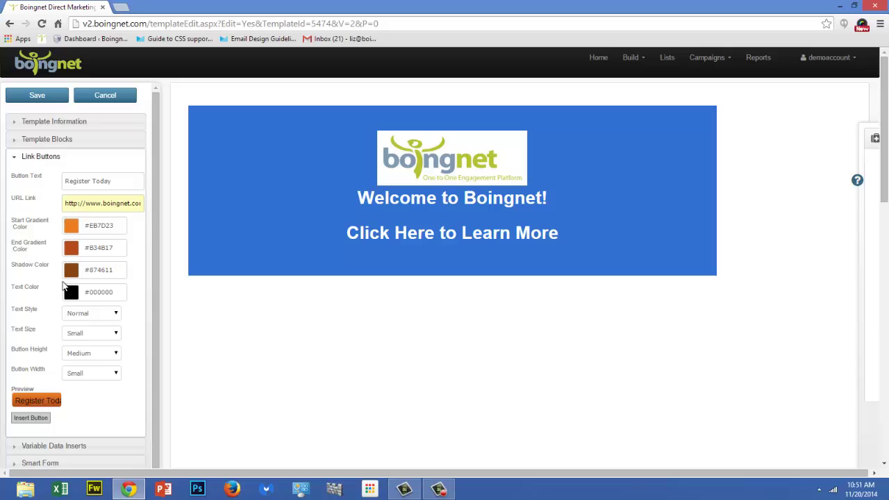
Step: Set the Register Today button's text colour to off-white #F5EBEB
click(82, 292)
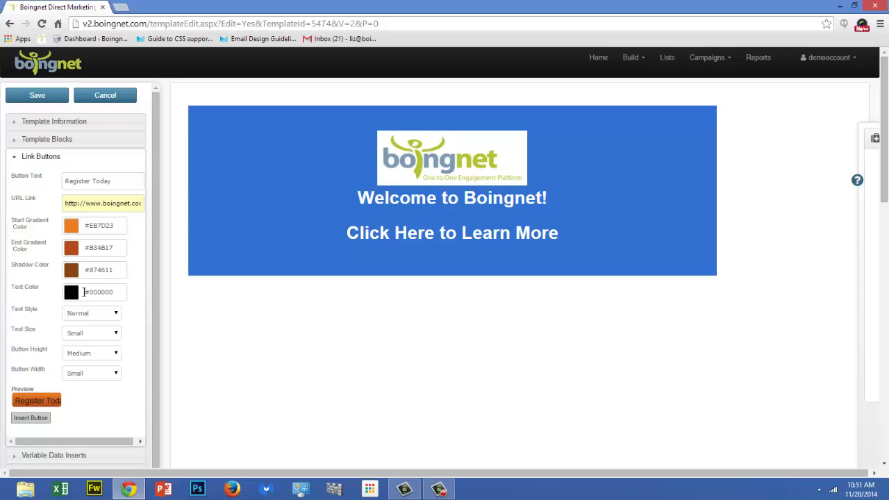
click(66, 309)
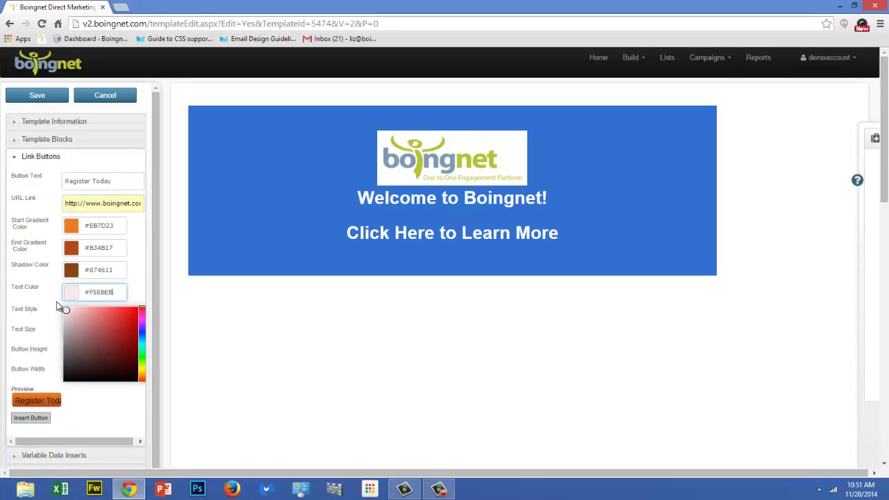
click(60, 306)
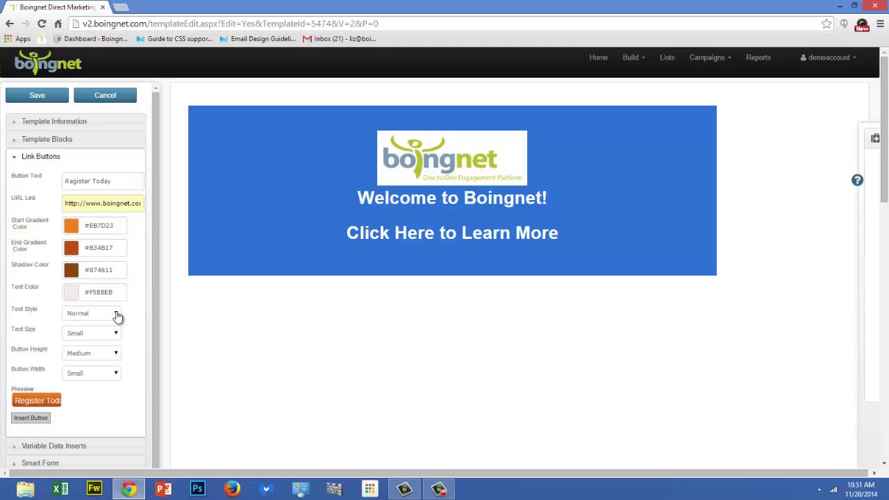
Step: Set the Register Today button's text style to Bold and its text size to Extra Large
click(115, 316)
click(113, 332)
click(116, 336)
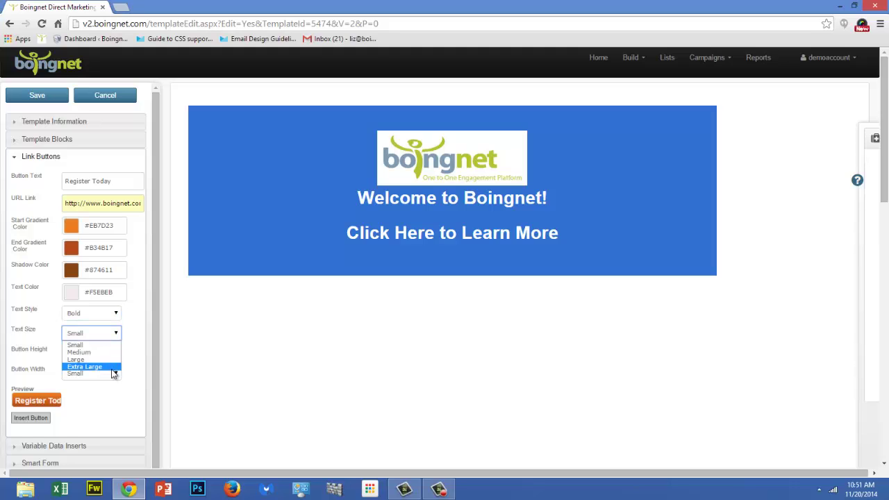
click(112, 368)
Step: Set the button's height and width to Extra Large and insert the button below "Click Here to Learn More"
click(116, 354)
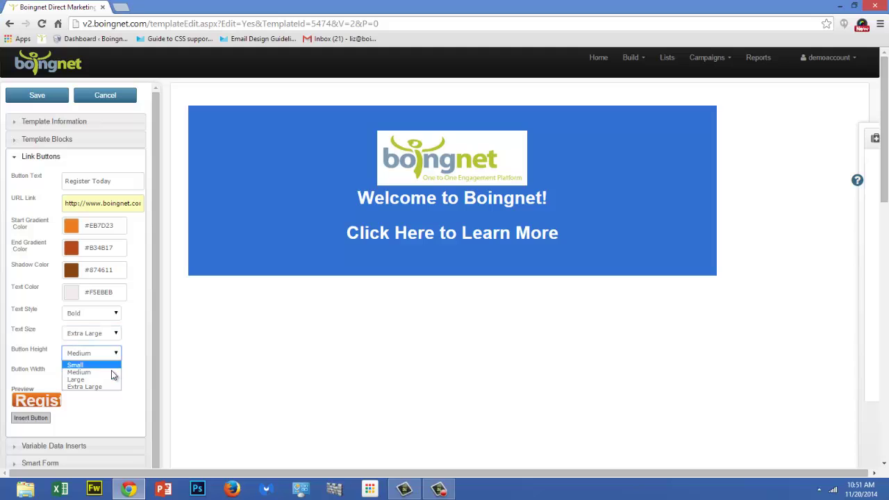
click(111, 386)
click(119, 376)
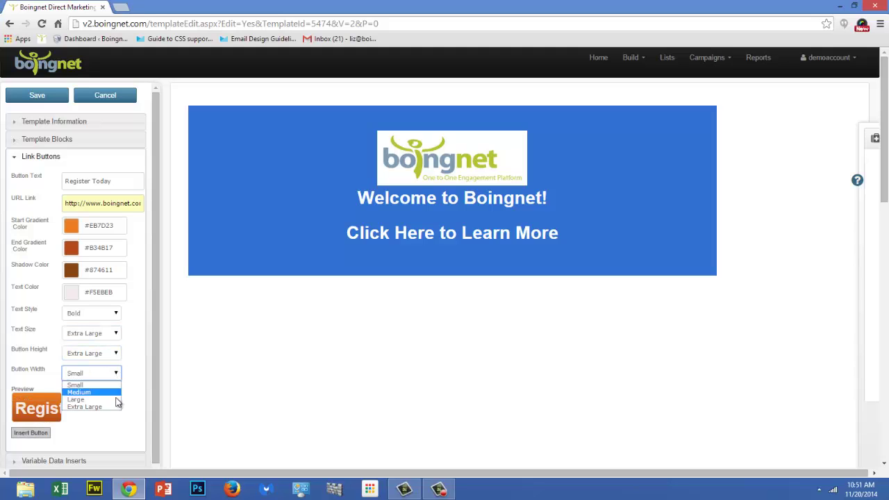
click(111, 405)
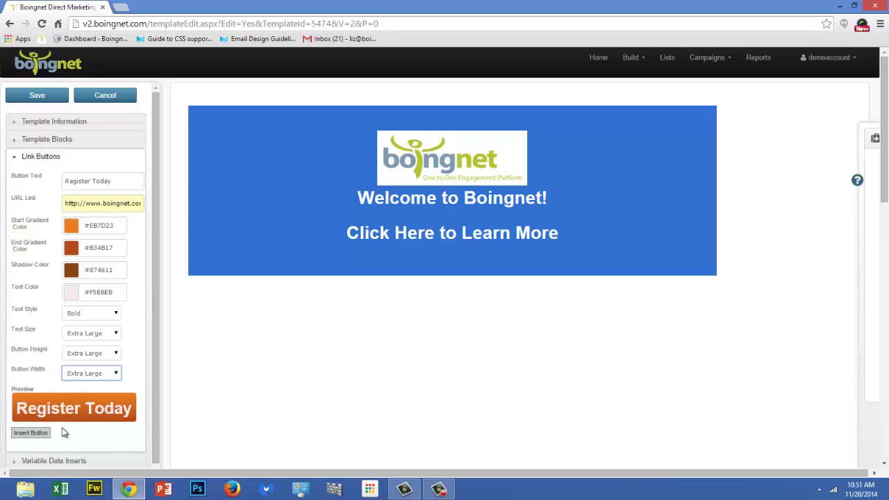
click(32, 433)
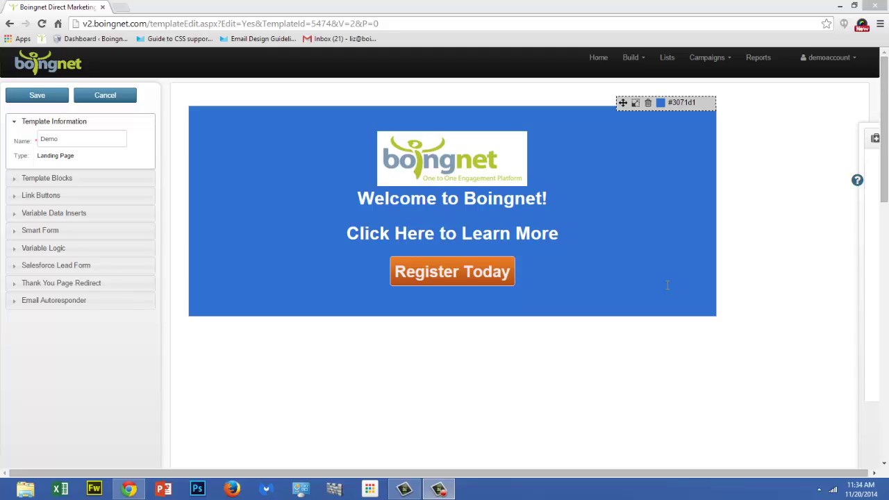
Step: Add a new line below the Register Today button and insert the Web Form smart form there
click(530, 270)
key(Return)
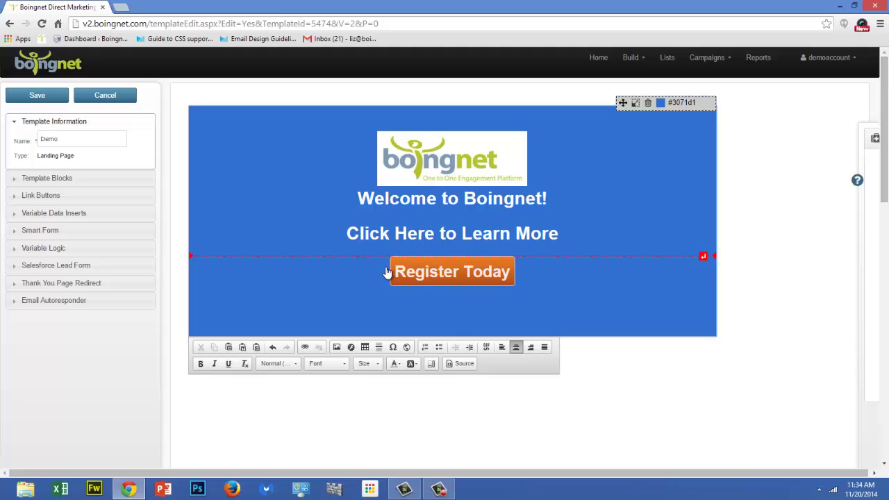
click(61, 233)
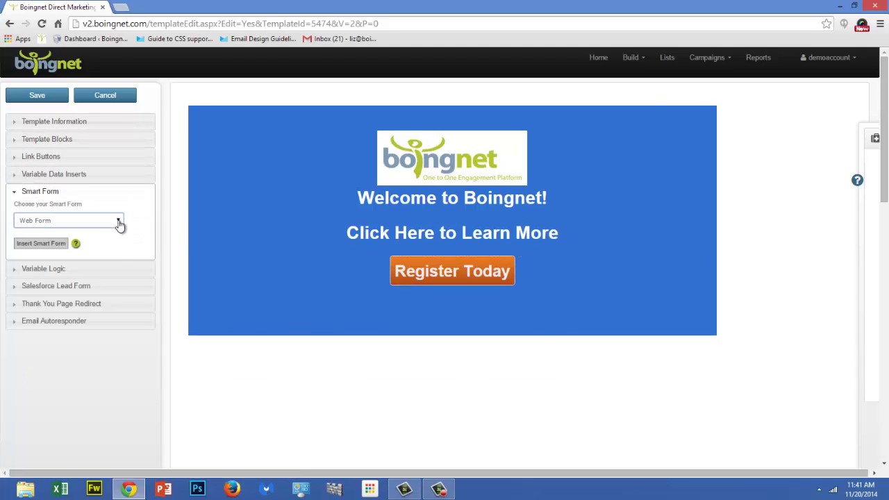
click(119, 224)
click(117, 225)
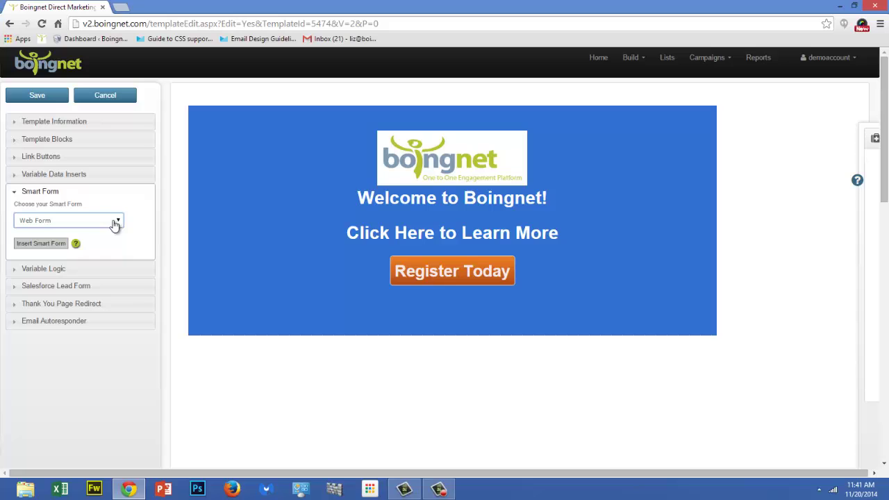
click(48, 244)
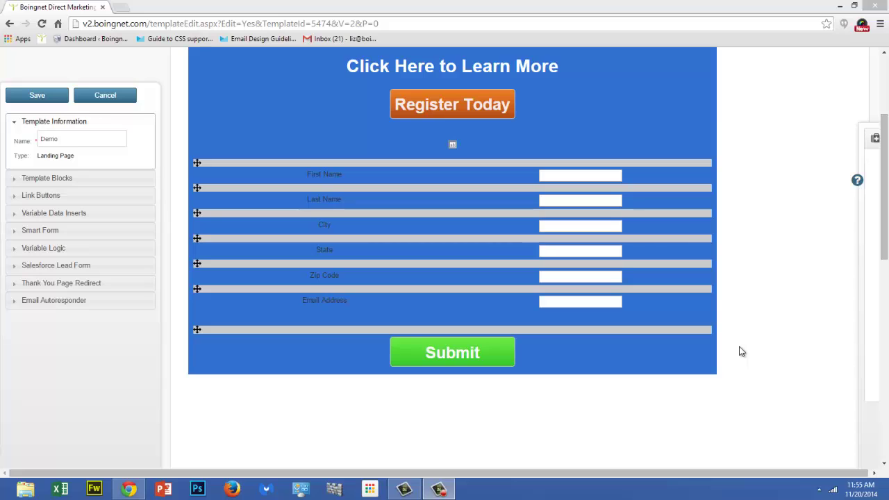
Step: Insert a thank you page redirect to %pURL%/ThankYou after the form's Submit button and save the template
click(535, 353)
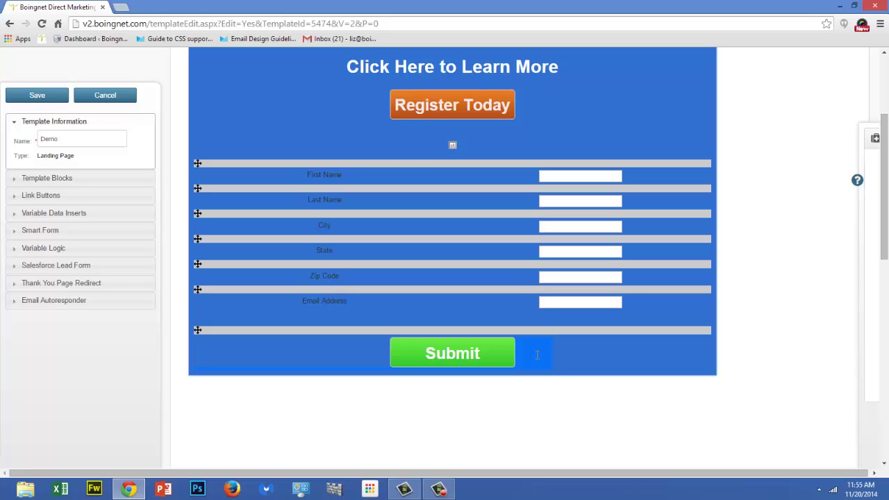
click(87, 285)
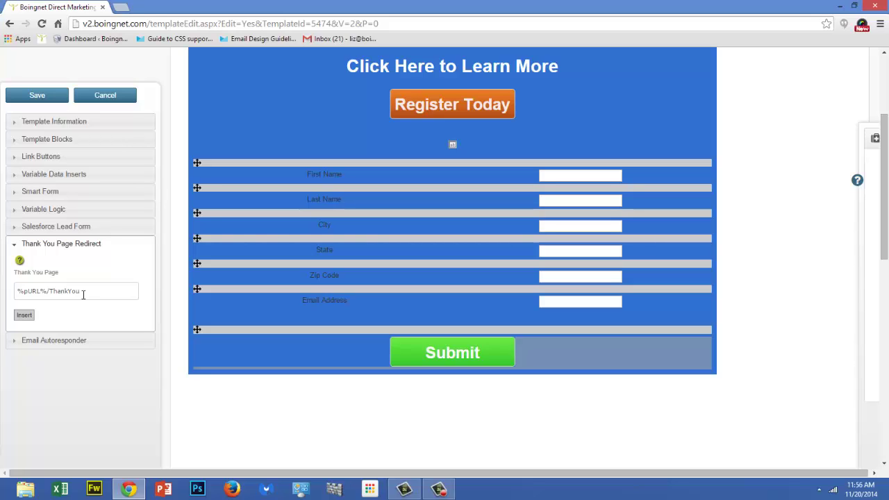
click(24, 316)
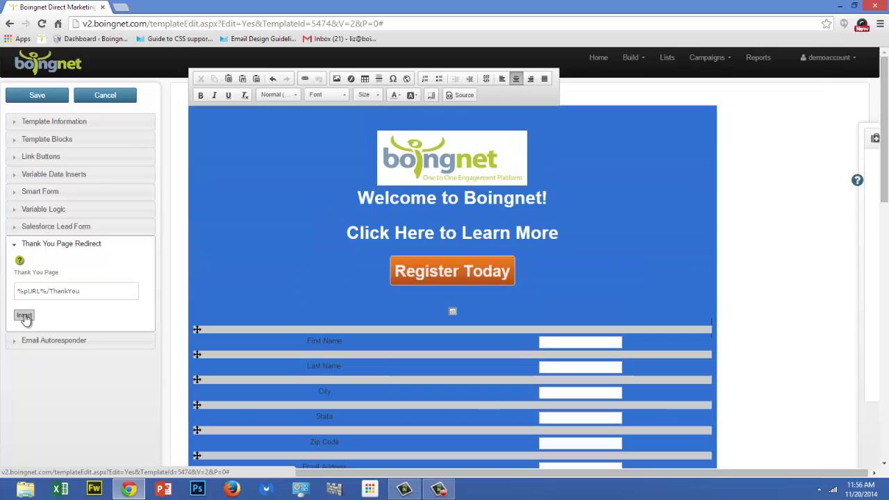
click(40, 97)
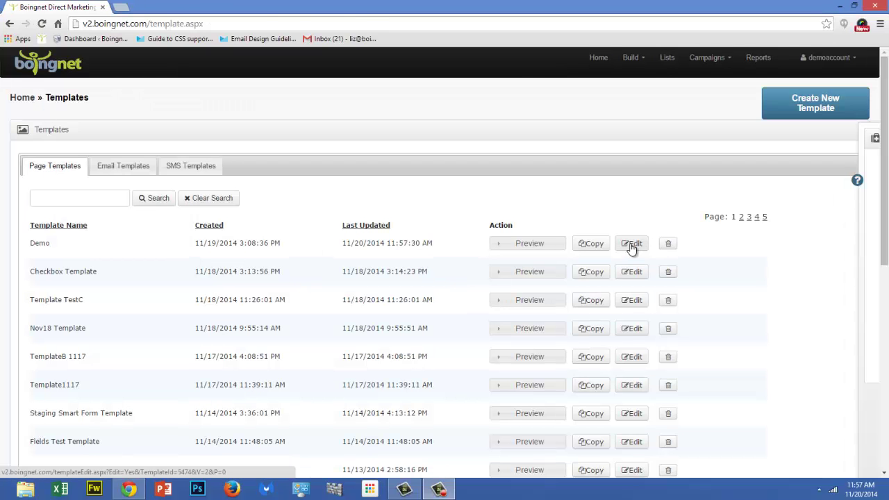
Step: Reopen the Demo template for editing and check the properties of the hidden redirect field below the Submit button
click(632, 245)
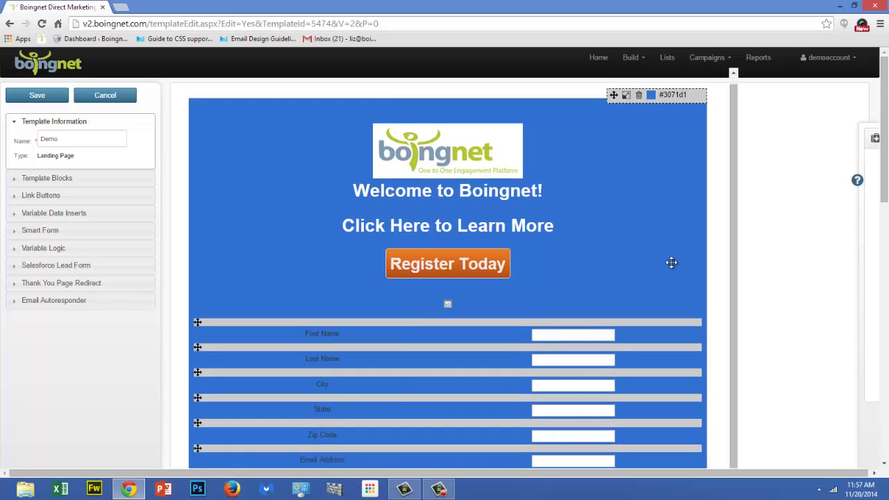
scroll(669, 260, down, 3)
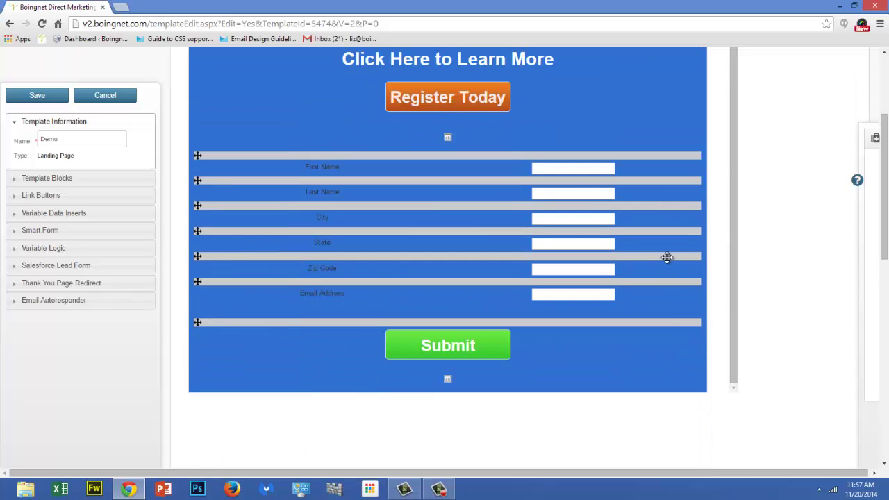
double_click(449, 380)
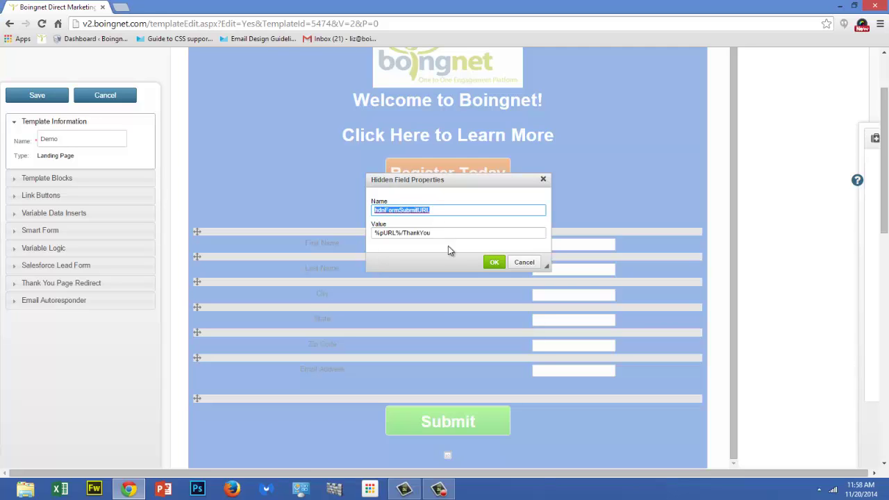
click(494, 262)
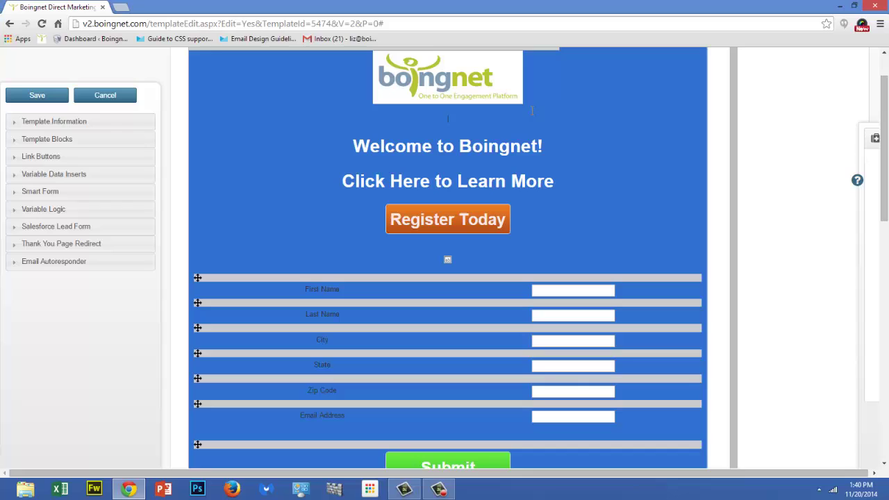
Step: Add the greeting "Hello %First Name%," below the logo, using the First Name variable data insert
text(Hello)
click(77, 177)
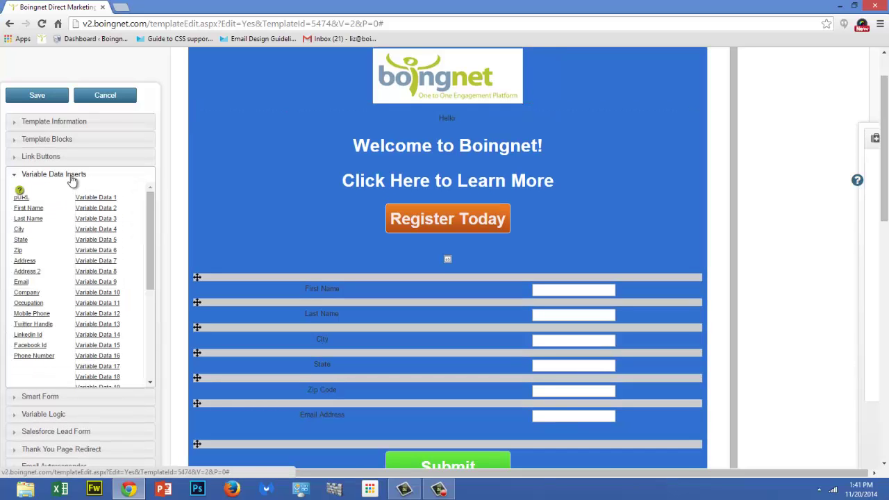
click(32, 209)
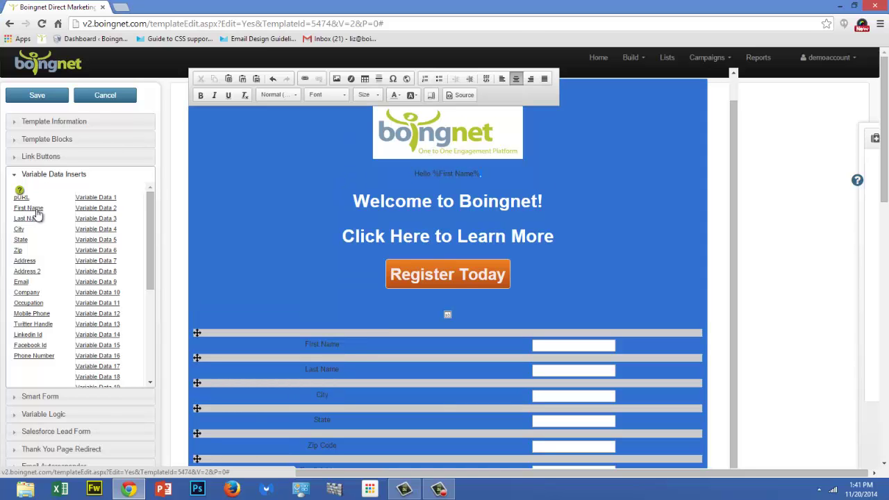
Step: Format the whole "Hello %First Name%," greeting with font size 26 and white text
key(shift+Left)
key(shift+Left)
key(shift+Left)
key(shift+Left)
key(shift+Left)
key(shift+Left)
key(shift+Left)
key(shift+Left)
key(shift+Left)
key(shift+Left)
key(shift+Left)
key(shift+Left)
key(shift+Left)
key(shift+Left)
key(shift+Left)
key(shift+Left)
key(shift+Left)
key(shift+Left)
key(shift+Left)
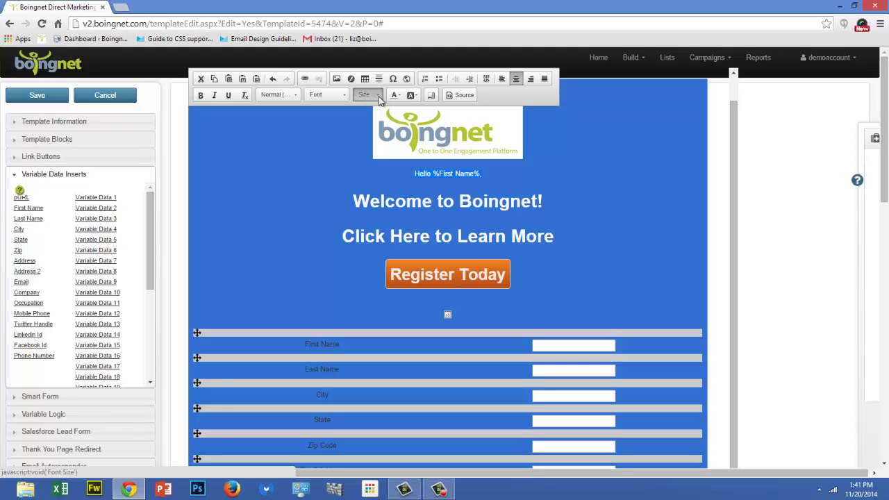
click(380, 99)
click(408, 183)
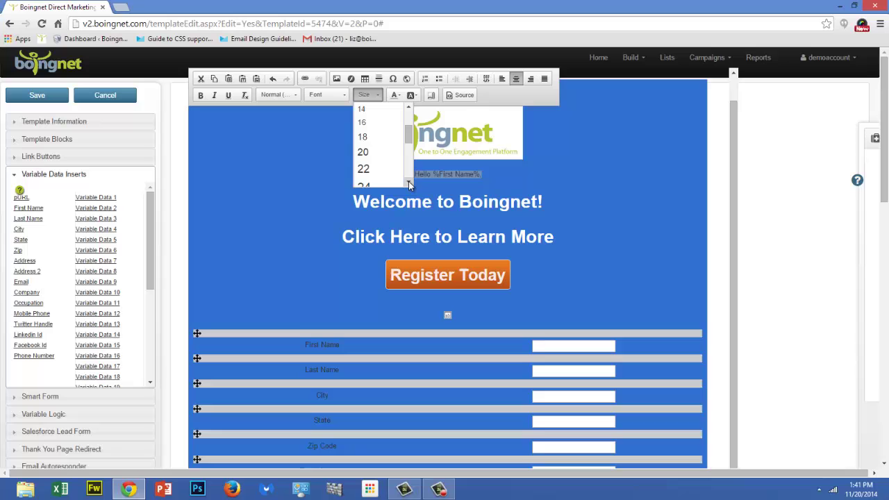
click(409, 182)
click(409, 182)
click(382, 140)
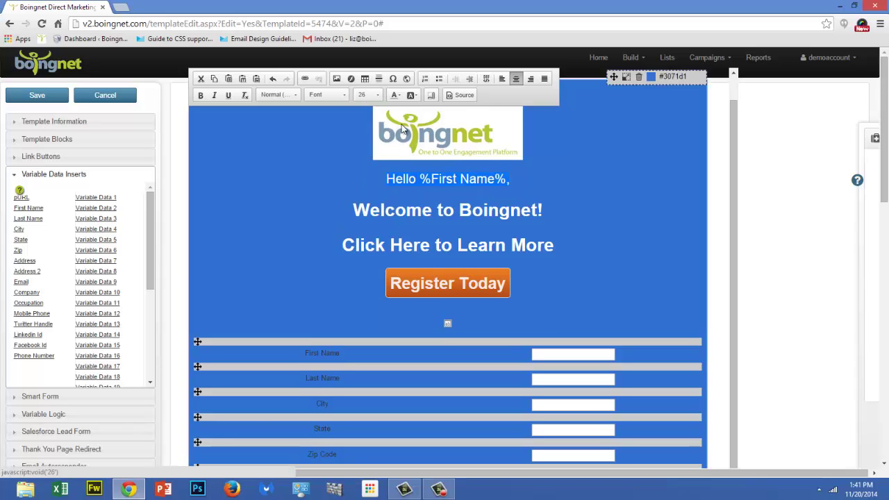
click(394, 95)
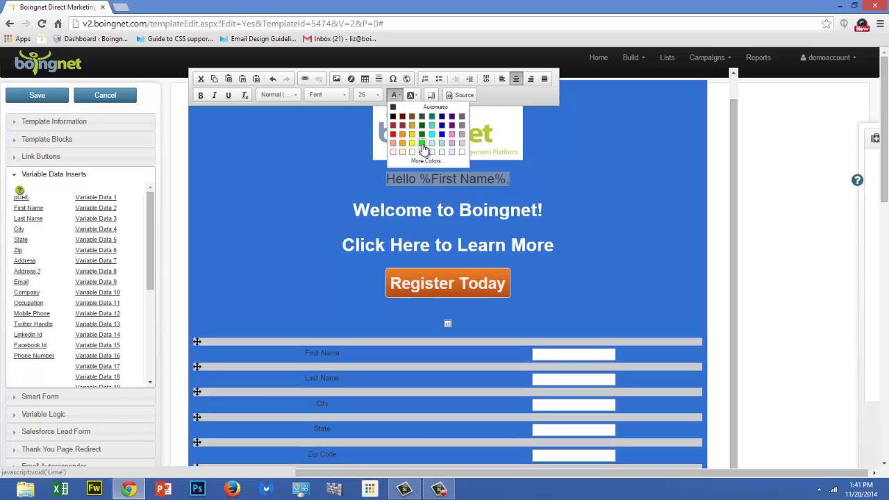
click(465, 154)
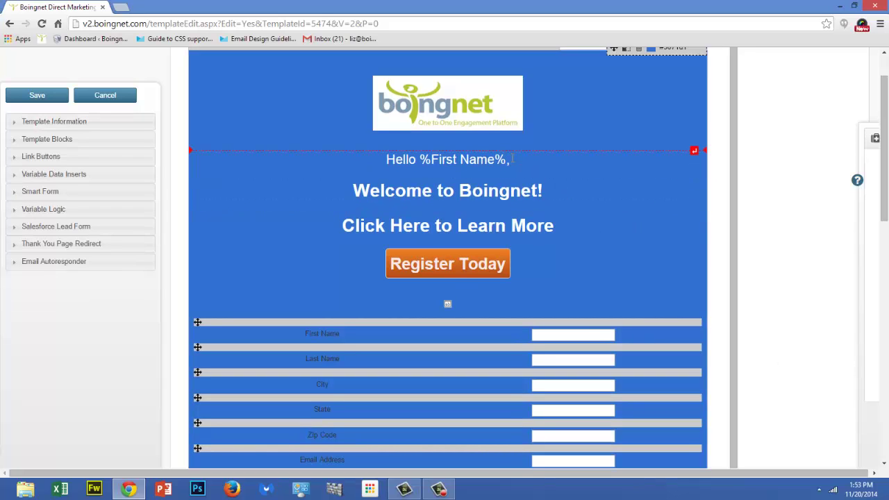
Step: Add a new line below the greeting and set up a variable logic condition where %State% EQUALS MA
key(Return)
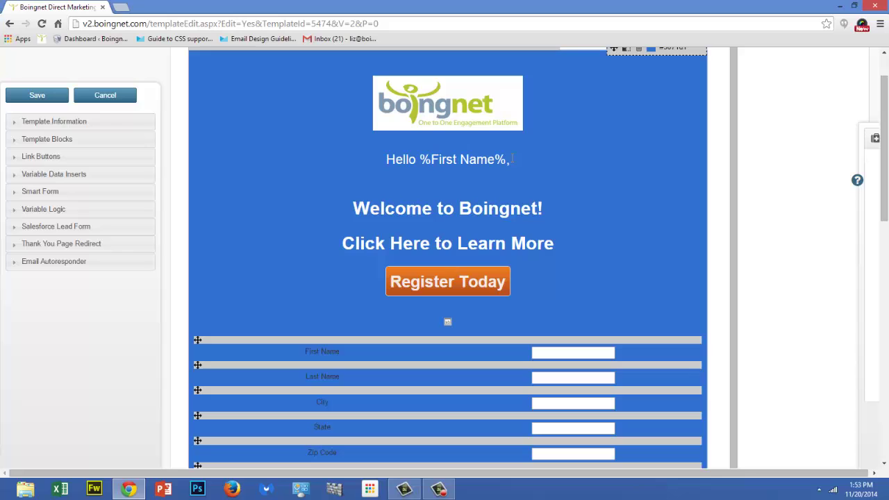
click(44, 214)
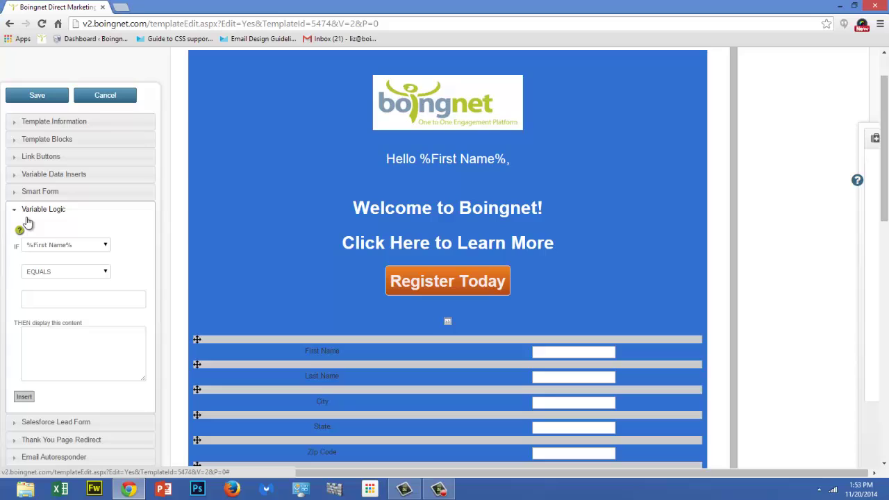
click(106, 250)
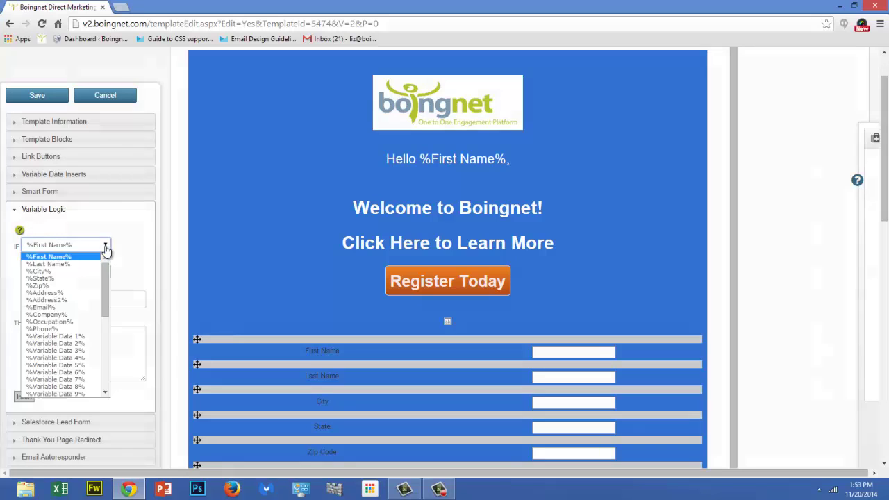
click(81, 260)
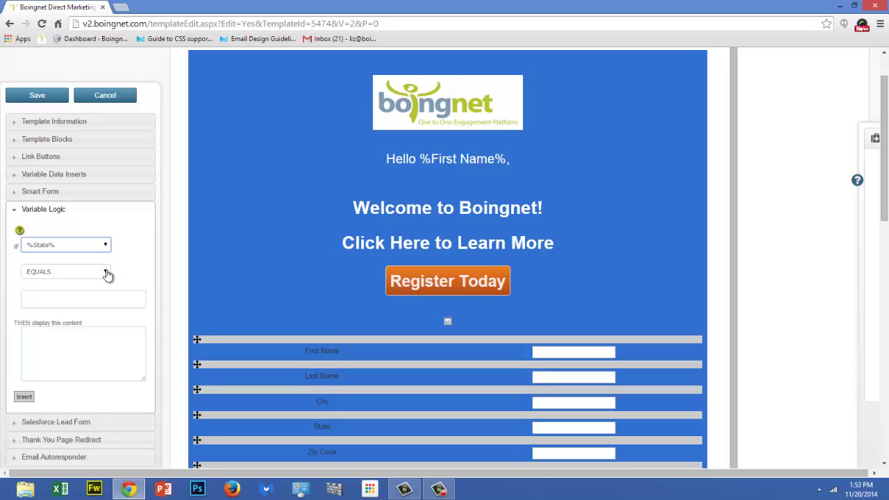
click(105, 276)
click(108, 276)
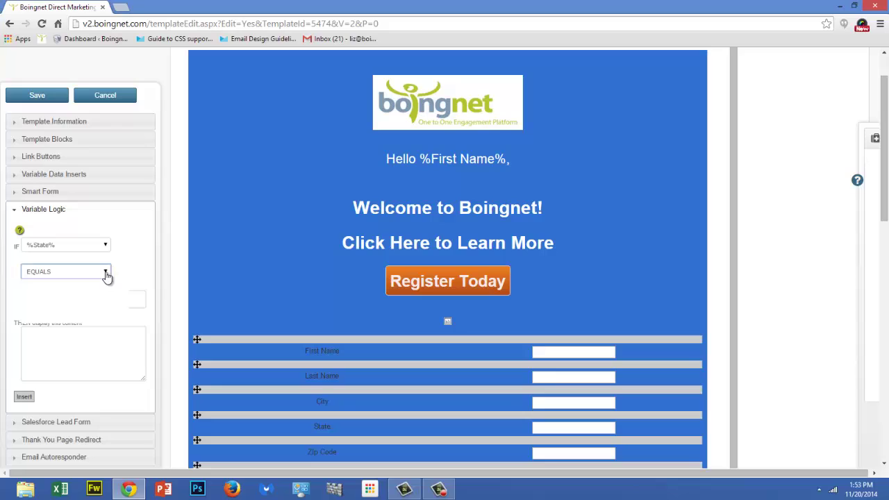
click(40, 298)
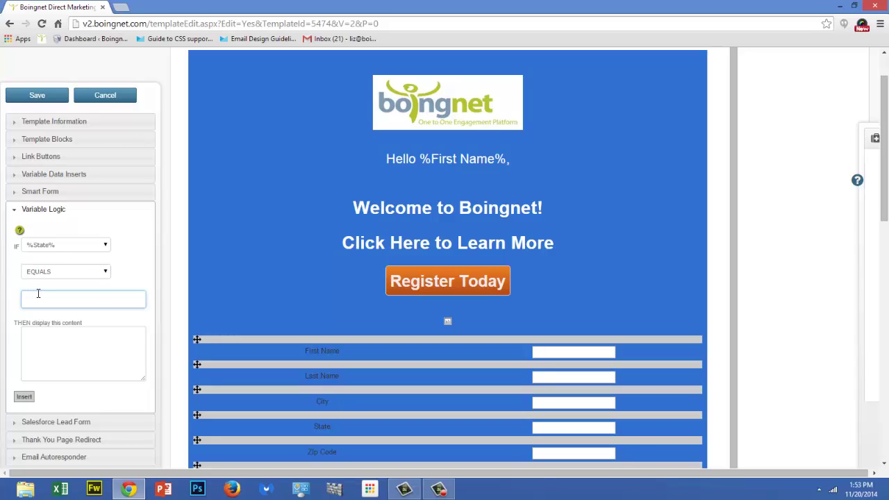
text(MA)
key(Escape)
key(Tab)
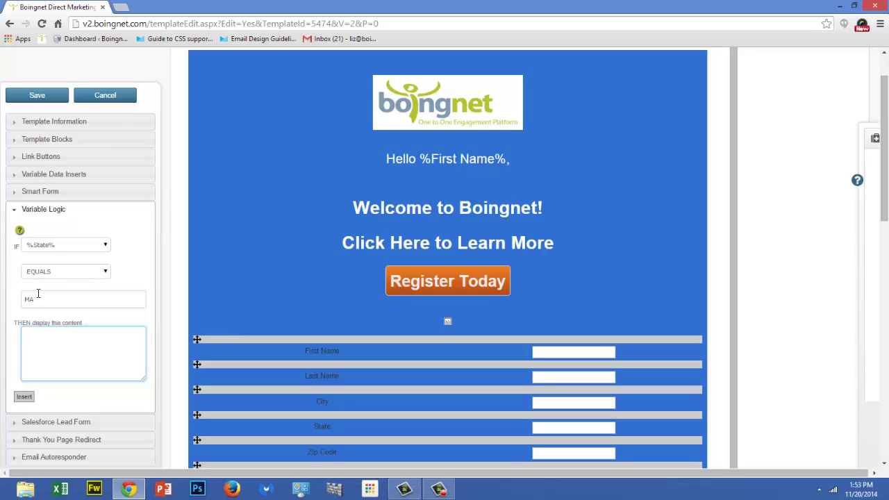
Step: Set the condition's display content to "We're Neighbors!", insert the logic below the greeting and save the template
text(We're Neighbors!)
click(24, 397)
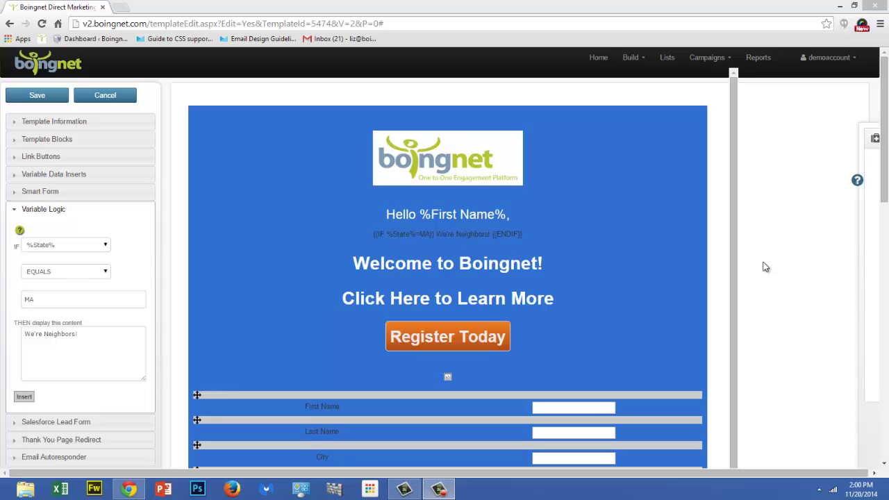
click(43, 95)
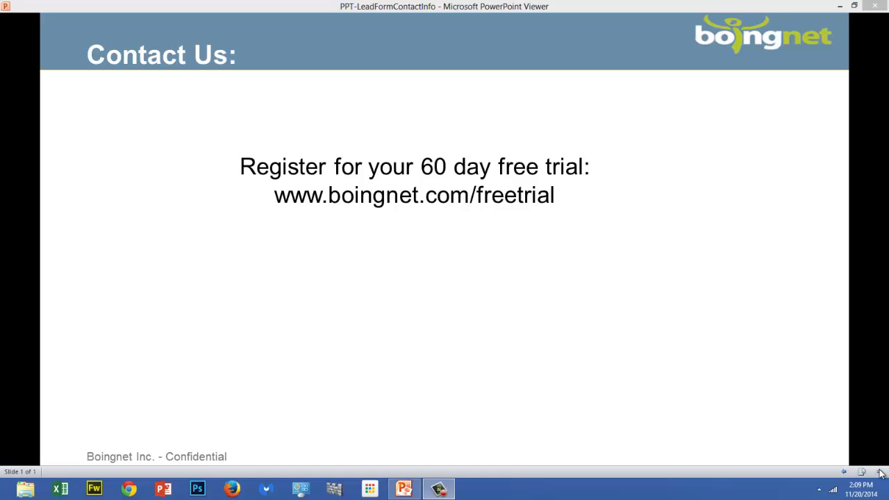
click(881, 473)
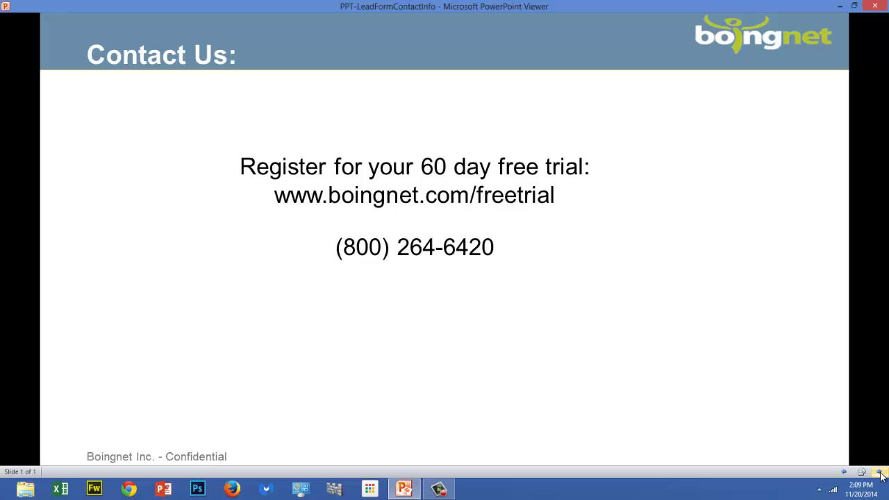
click(880, 473)
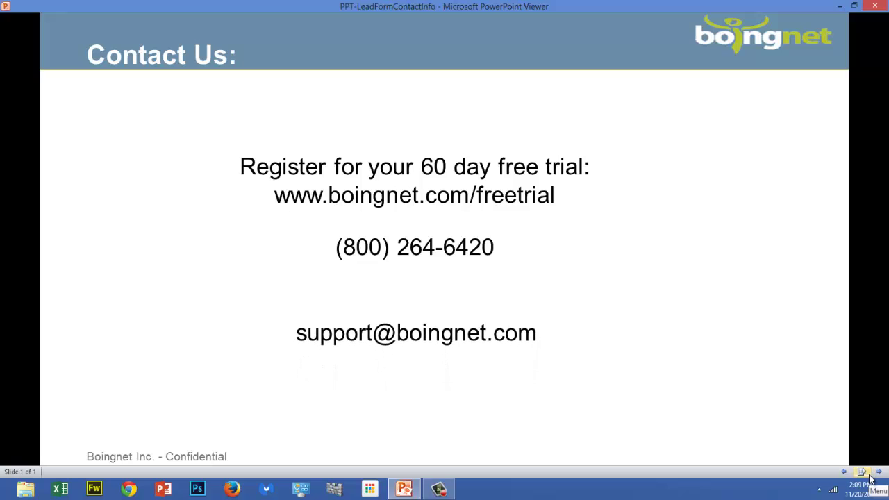